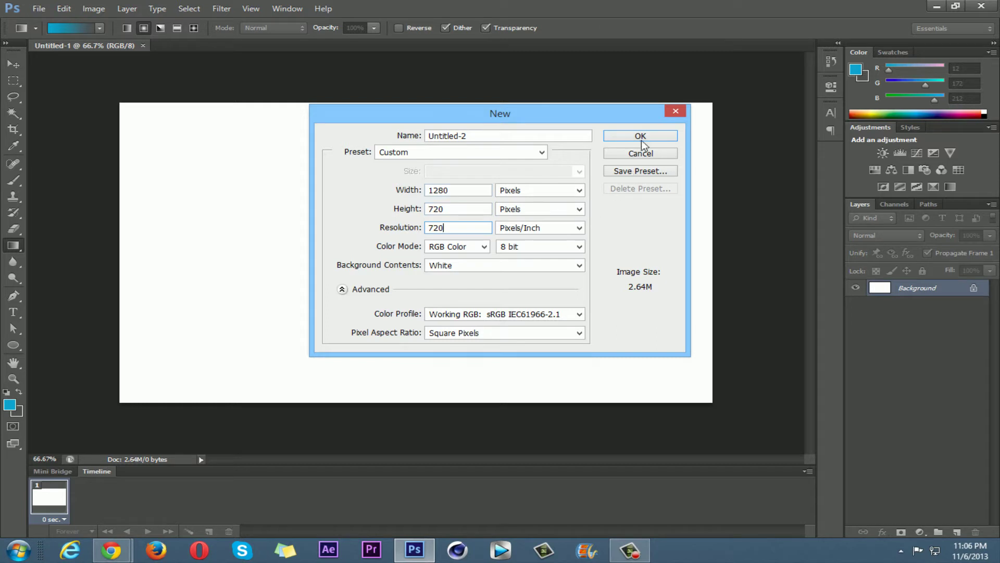
# Create a white 1280 by 720 pixel document at 720 pixels/inch and close the old Untitled-1 document.
pyautogui.click(647, 141)
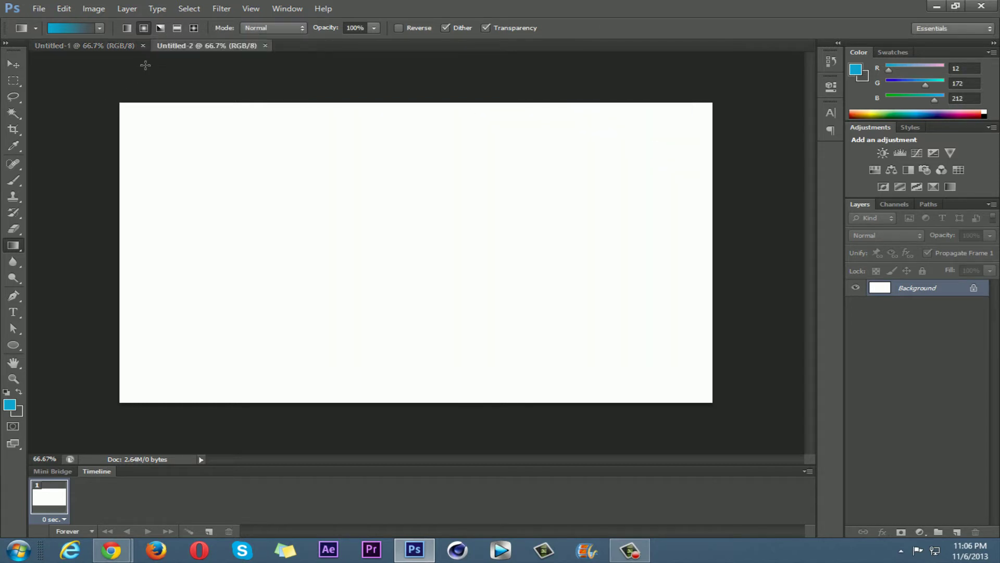
pyautogui.click(143, 46)
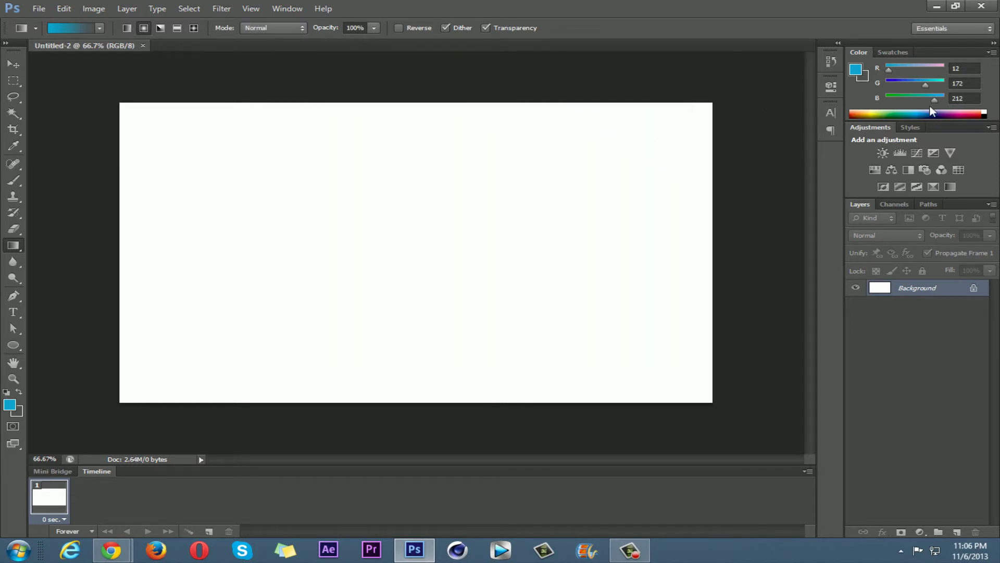
# Set up the Gradient tool with a custom solid gradient from blue 0cacd4 to dark grey.
pyautogui.rightClick(21, 254)
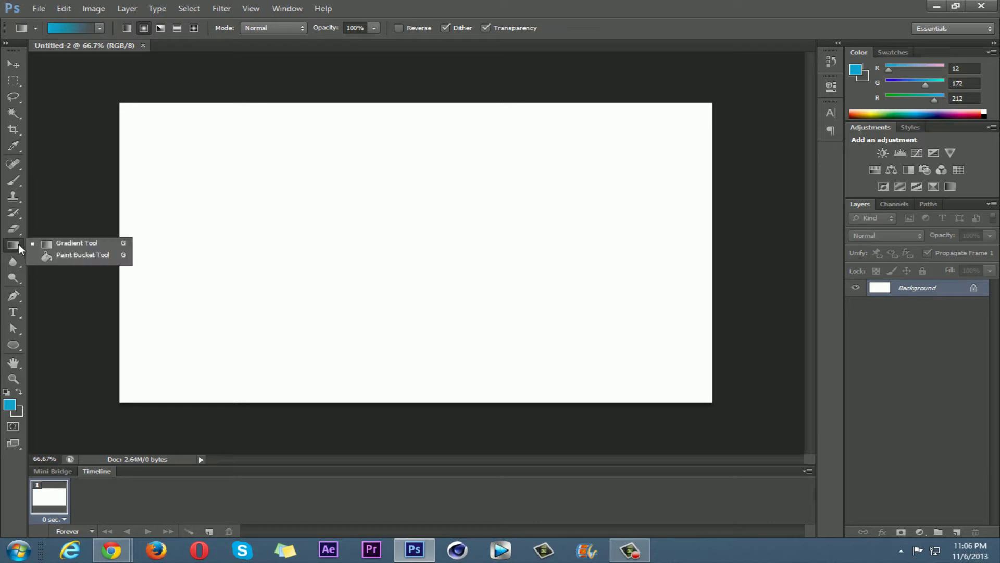
pyautogui.click(58, 248)
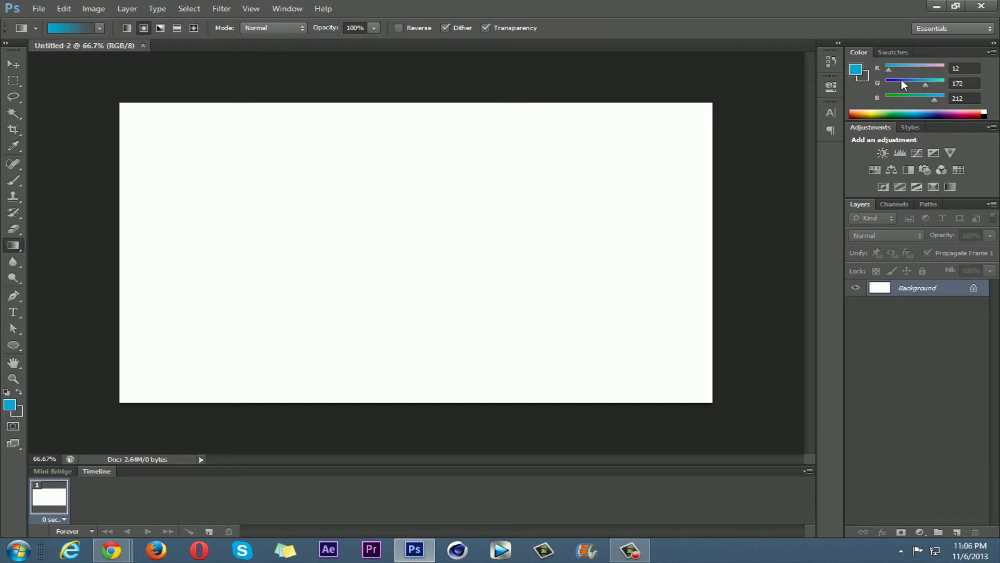
pyautogui.click(68, 28)
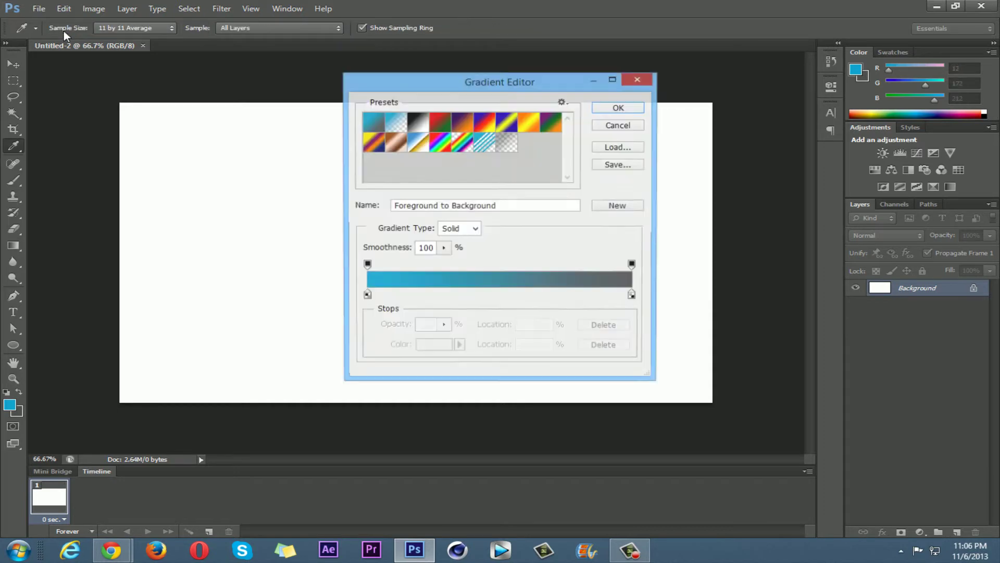
pyautogui.doubleClick(366, 296)
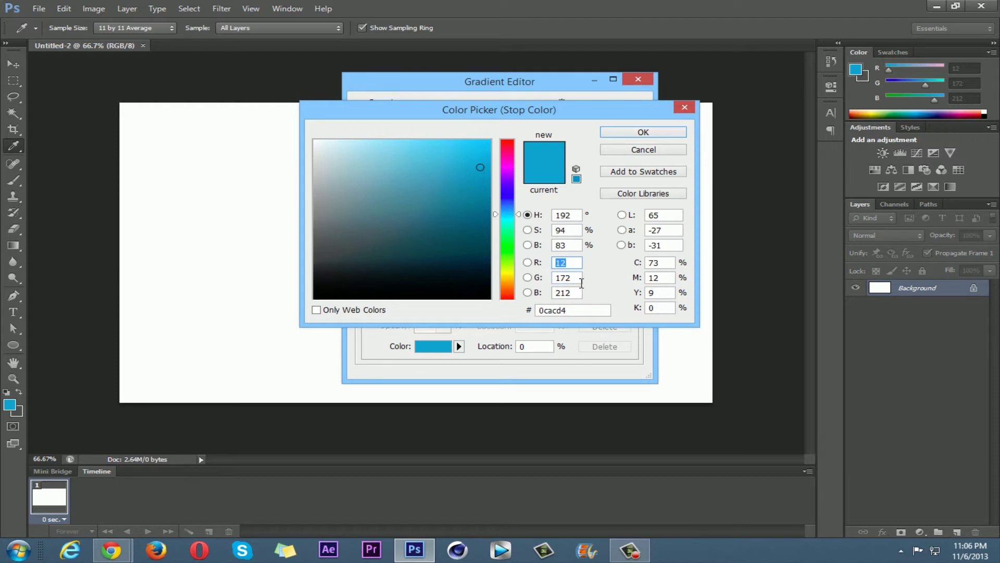
pyautogui.click(636, 134)
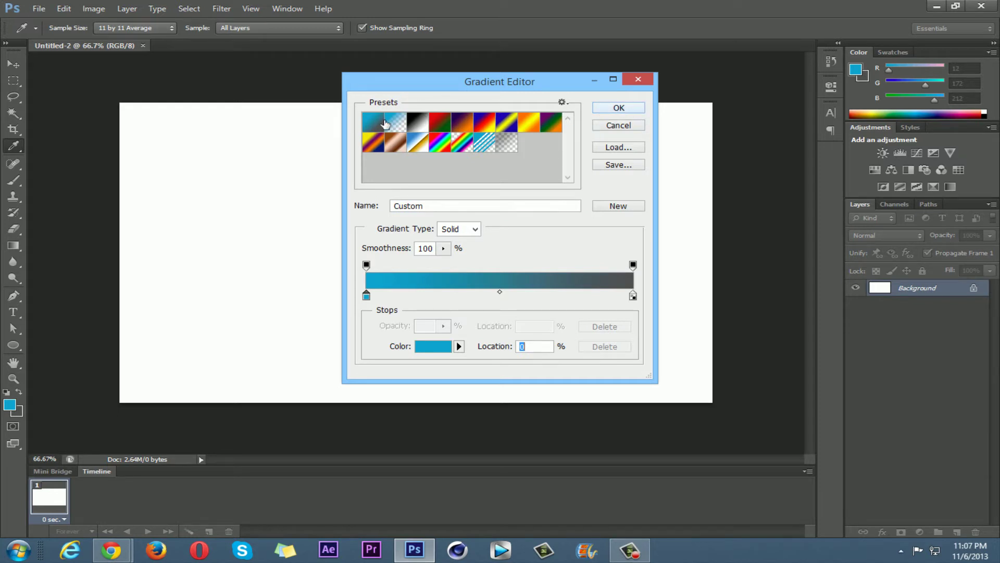
pyautogui.click(603, 108)
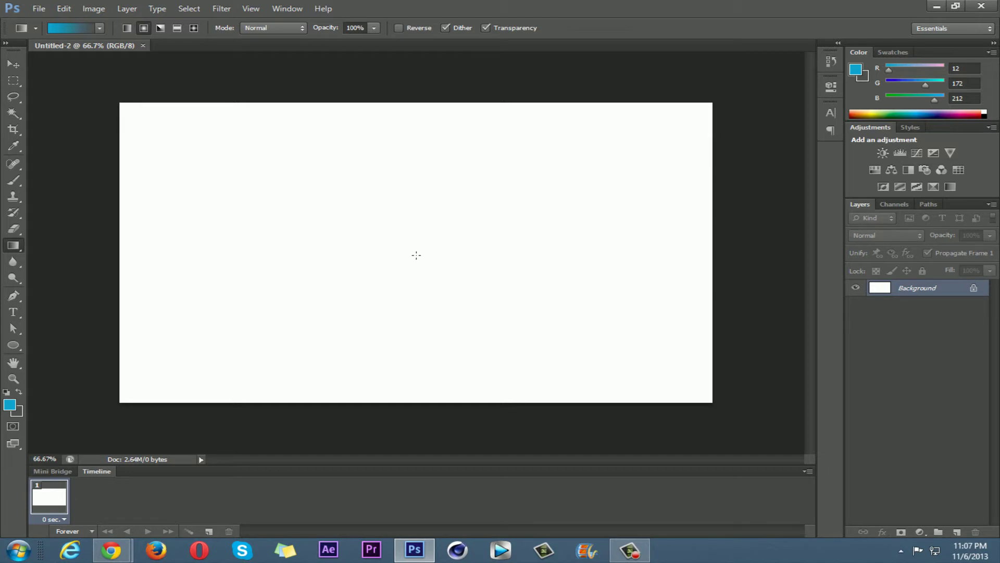
# Convert the locked Background into a regular layer named Layer 0, in Normal mode at 100% opacity.
pyautogui.doubleClick(980, 290)
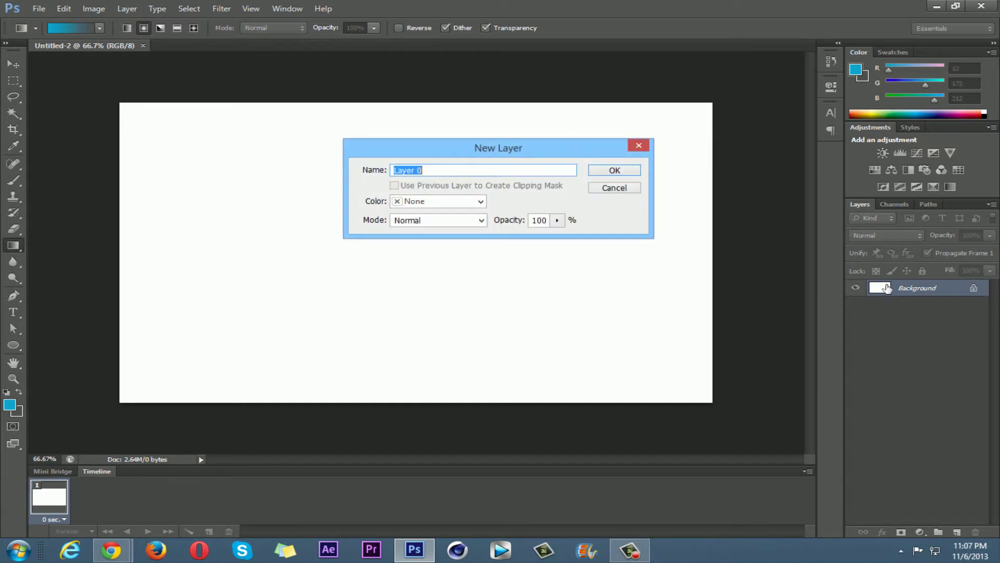
pyautogui.click(615, 172)
pyautogui.click(855, 287)
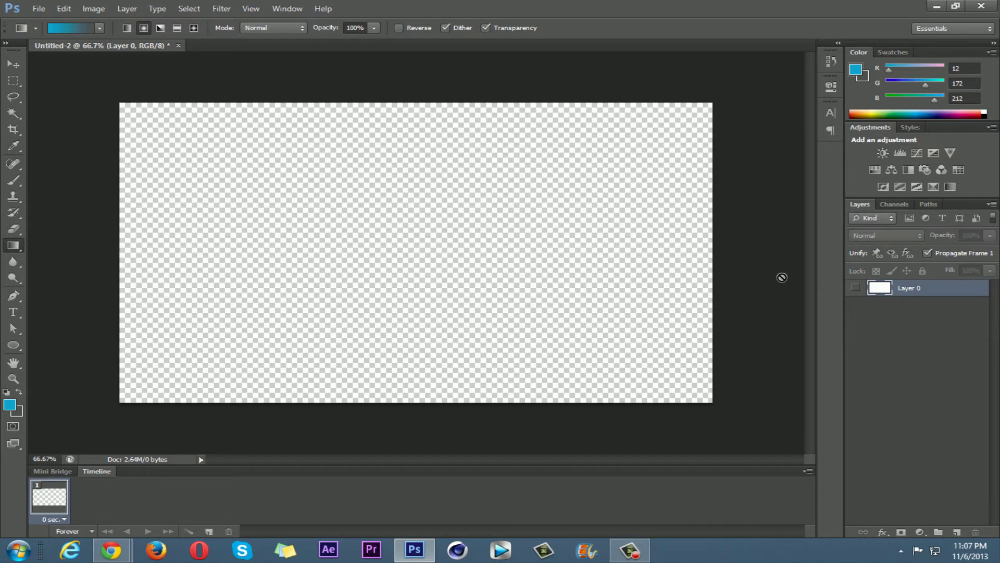
pyautogui.click(415, 258)
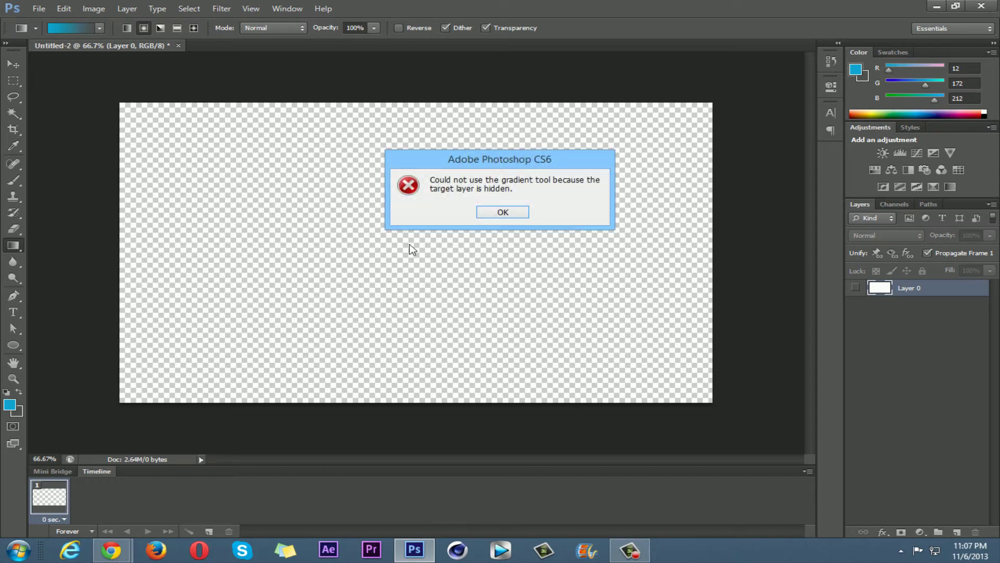
pyautogui.click(501, 213)
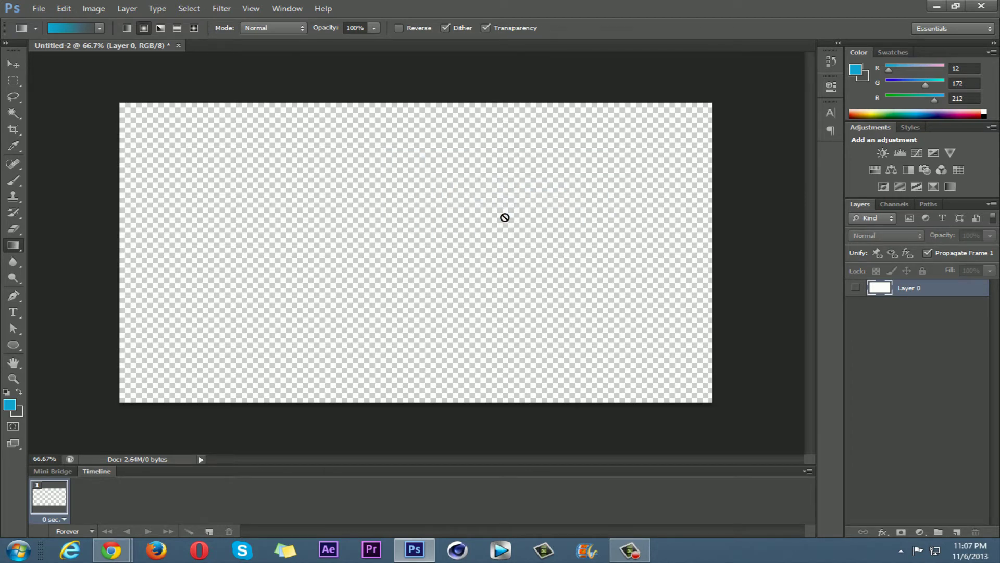
pyautogui.click(855, 288)
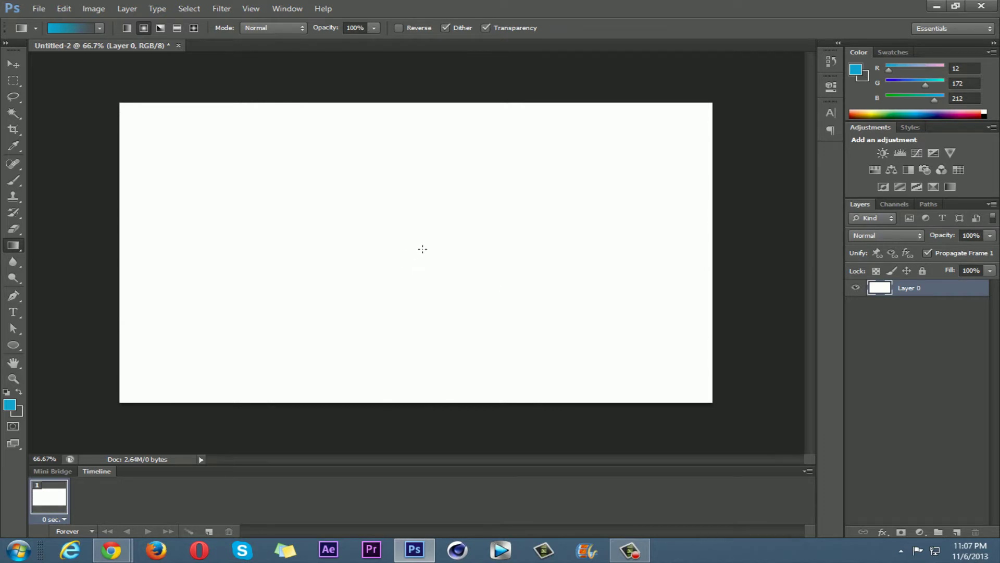
# Fill Layer 0 with the radial blue-to-grey gradient, drawn from the canvas centre to just beyond its upper-left corner.
pyautogui.moveTo(417, 245); pyautogui.dragTo(100, 96)
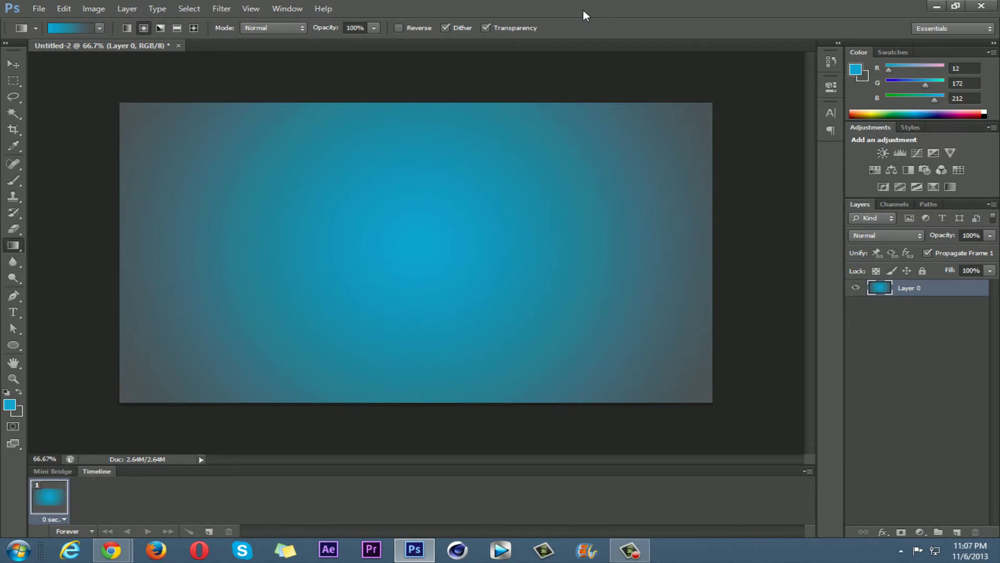
# Open Logo.png from the desktop's Youtube Stuff folder as a separate document.
pyautogui.moveTo(472, 17); pyautogui.dragTo(549, 44)
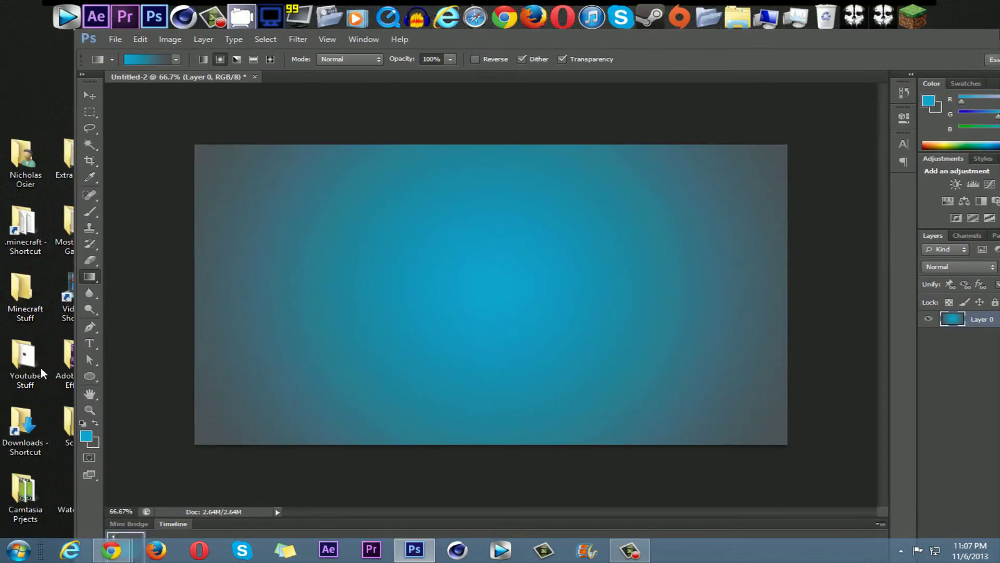
pyautogui.doubleClick(34, 353)
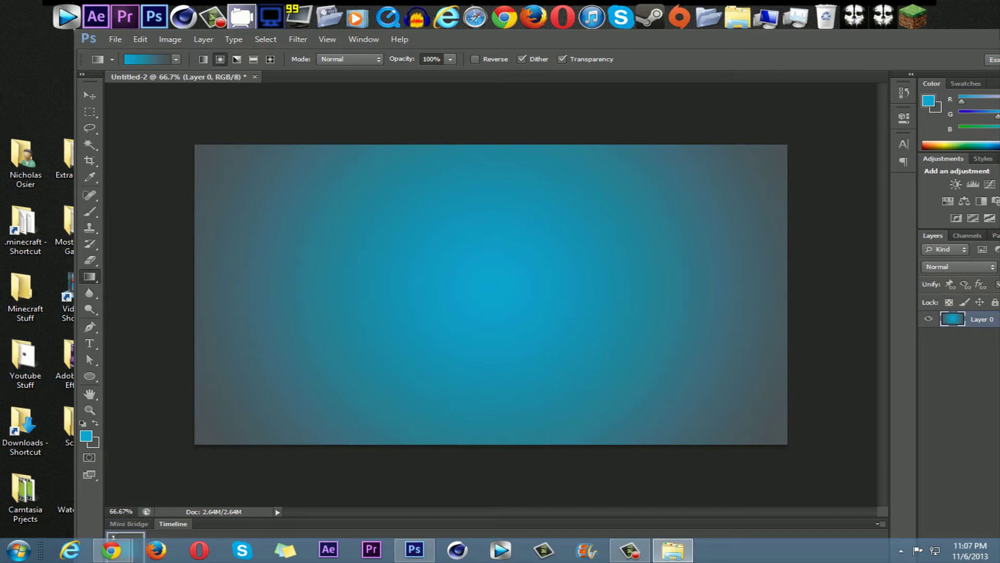
pyautogui.moveTo(474, 45); pyautogui.dragTo(338, 4)
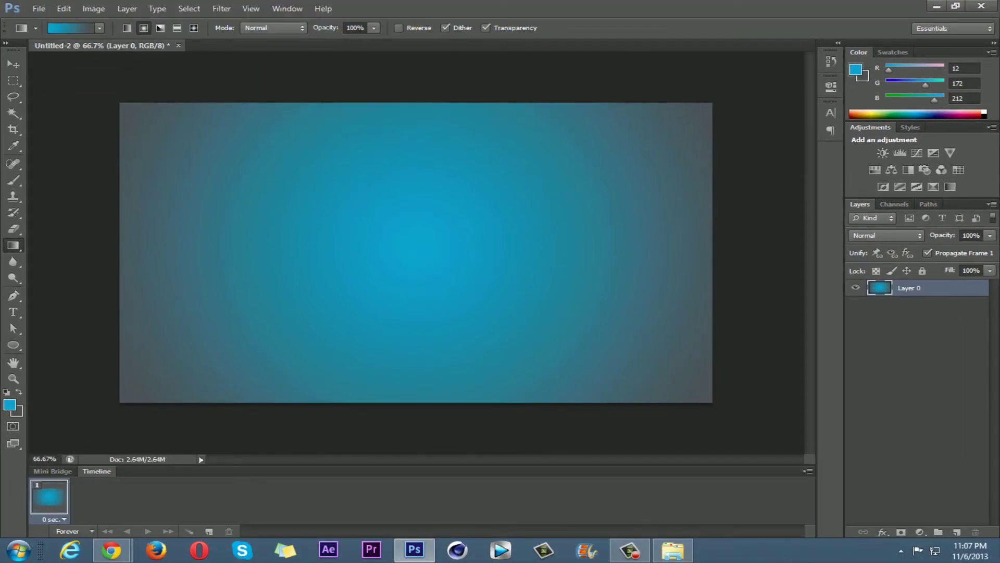
pyautogui.moveTo(0, 323); pyautogui.dragTo(201, 43)
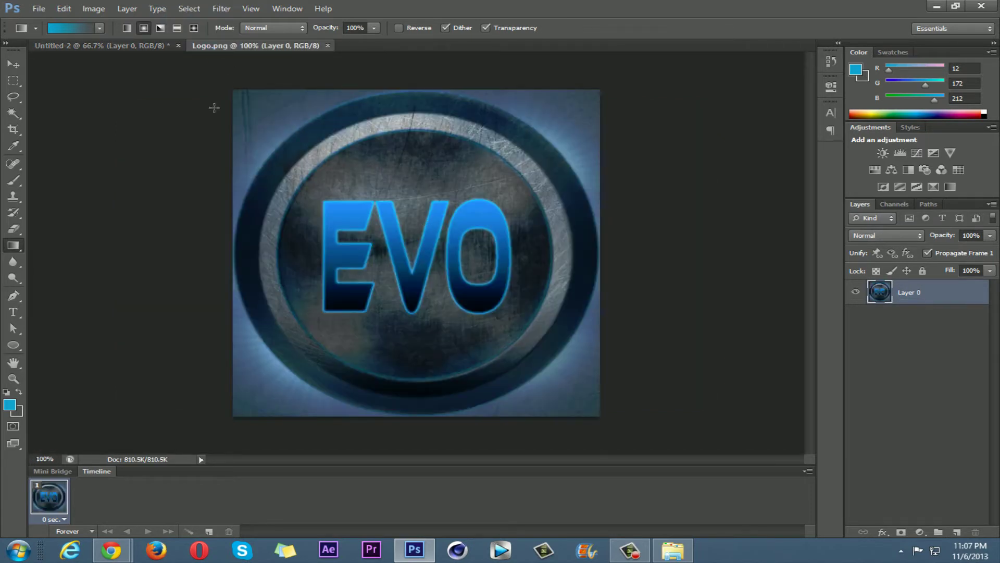
# Select the round EVO badge along its outer edge with the Elliptical Marquee tool.
pyautogui.rightClick(16, 82)
pyautogui.click(49, 90)
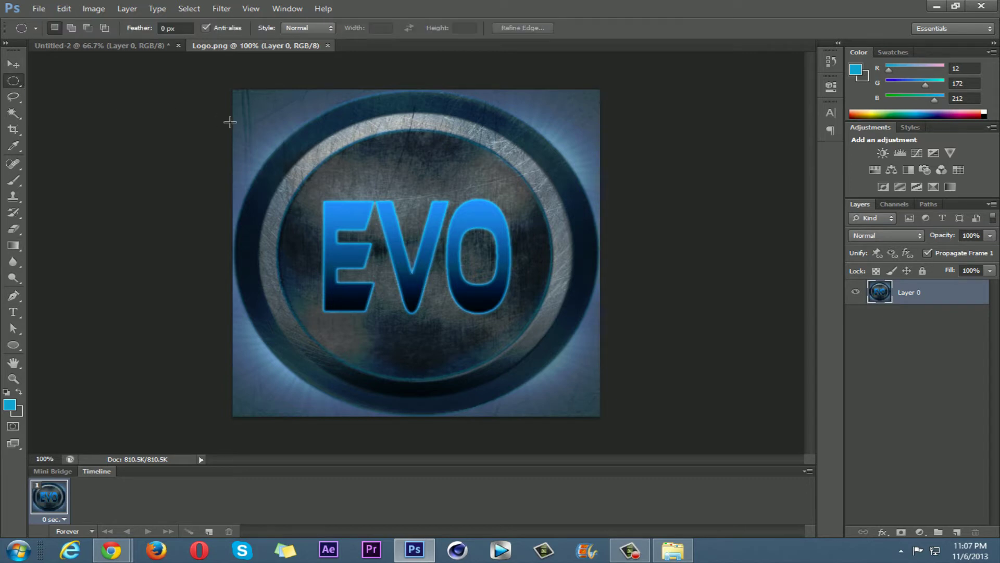
pyautogui.rightClick(17, 83)
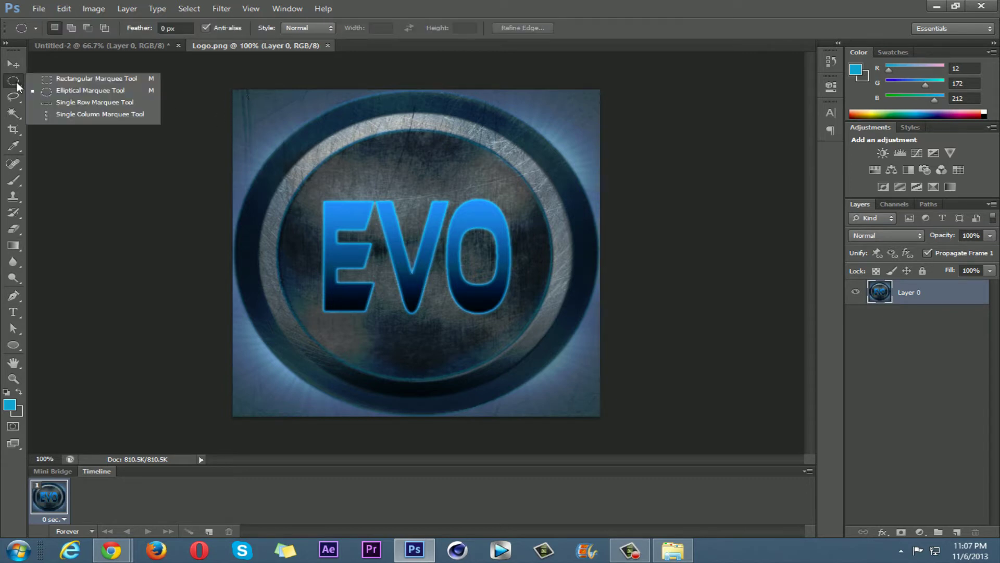
pyautogui.click(58, 90)
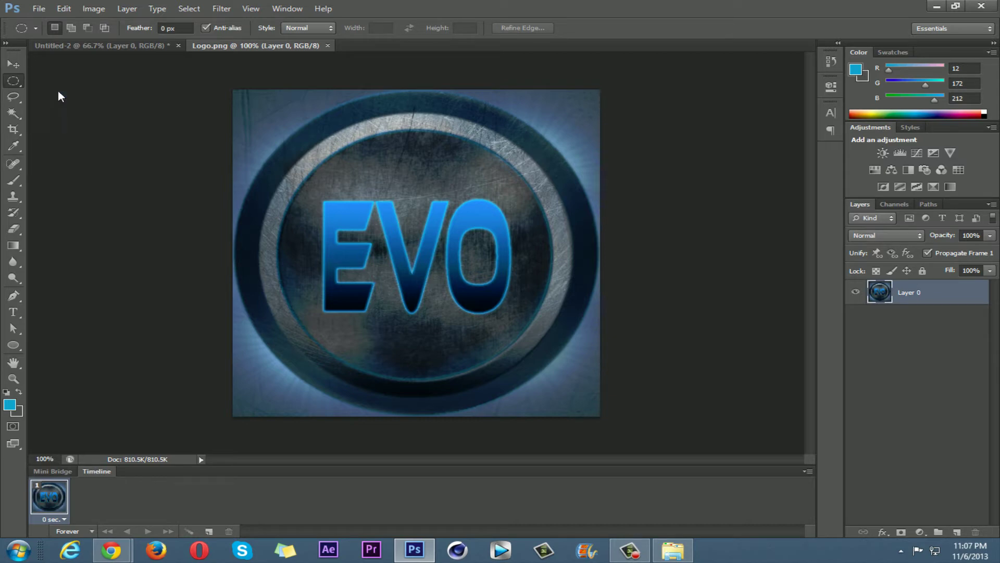
pyautogui.moveTo(240, 97); pyautogui.dragTo(603, 419)
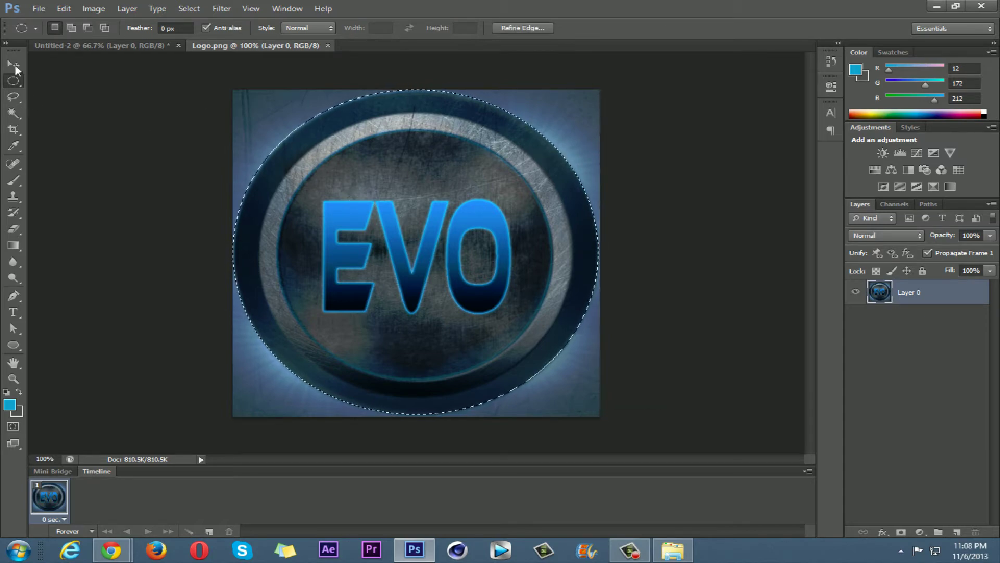
# Move the selected badge into the gradient document and scale it down to about 59%.
pyautogui.press('v')
pyautogui.moveTo(423, 263); pyautogui.dragTo(494, 270)
pyautogui.moveTo(565, 140); pyautogui.dragTo(461, 223)
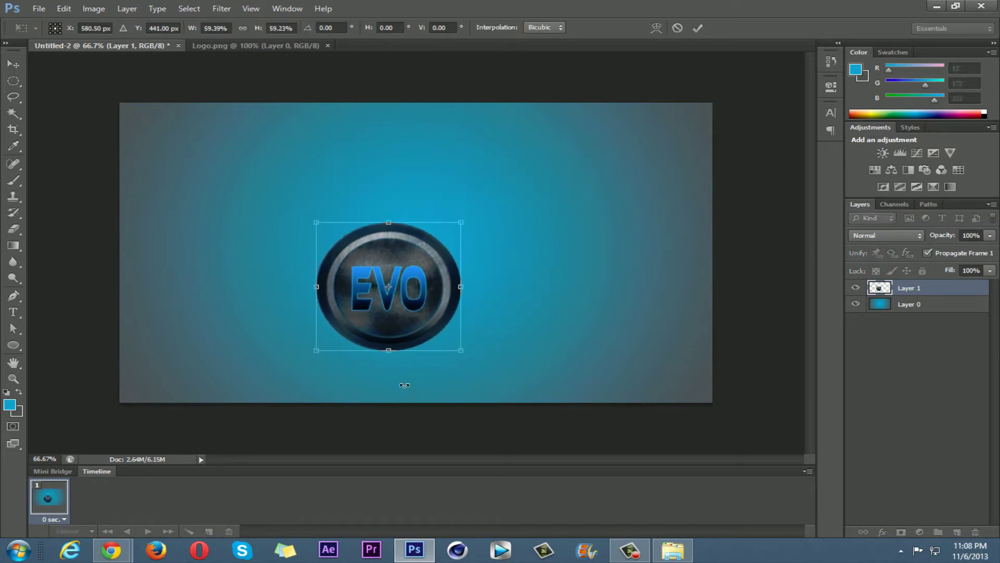
pyautogui.click(13, 63)
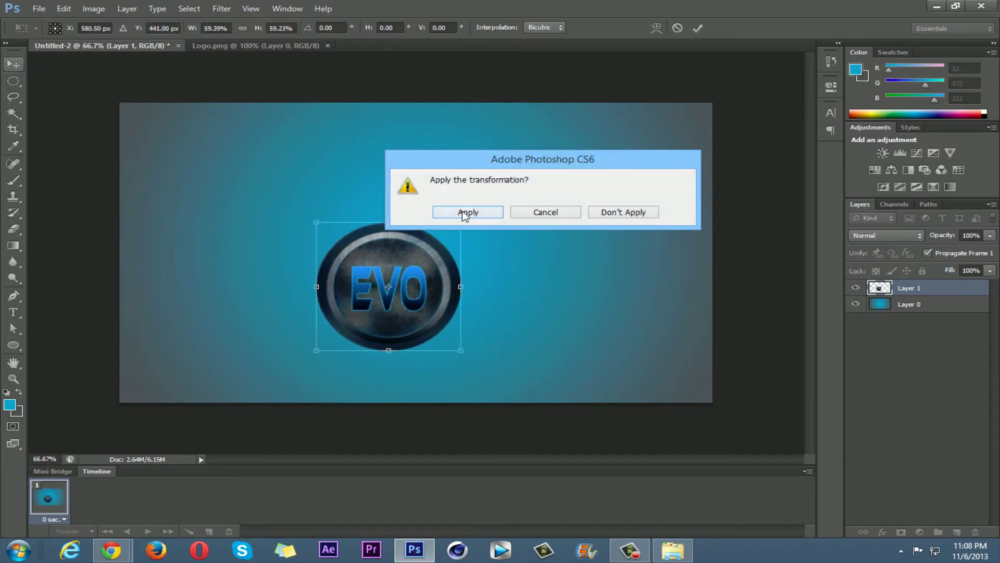
pyautogui.click(469, 212)
# Position the EVO badge at the centre of the gradient and close the Logo.png document.
pyautogui.moveTo(388, 391); pyautogui.dragTo(406, 349)
pyautogui.click(328, 46)
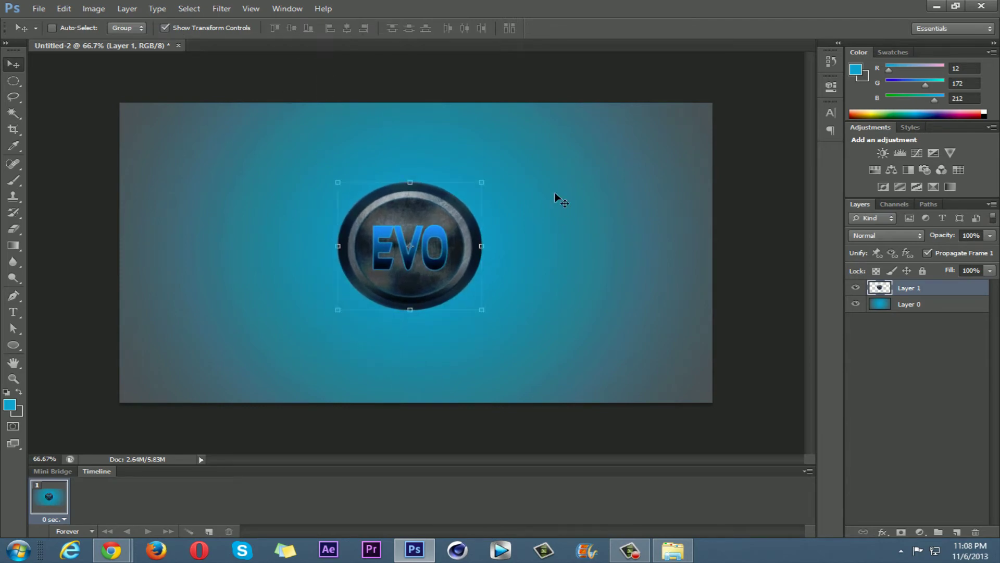
pyautogui.moveTo(402, 359); pyautogui.dragTo(399, 353)
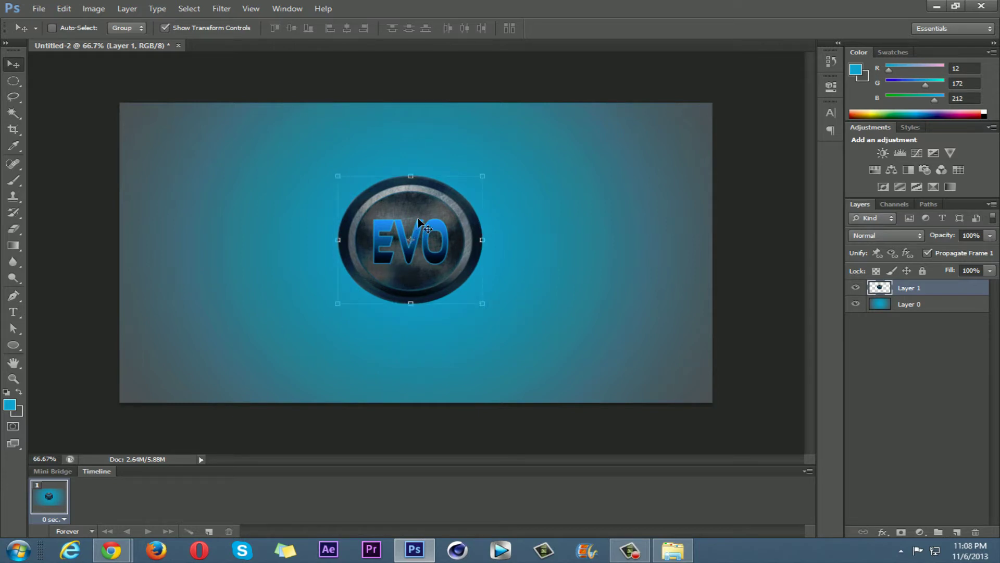
# Open the settings for another new document.
pyautogui.click(39, 8)
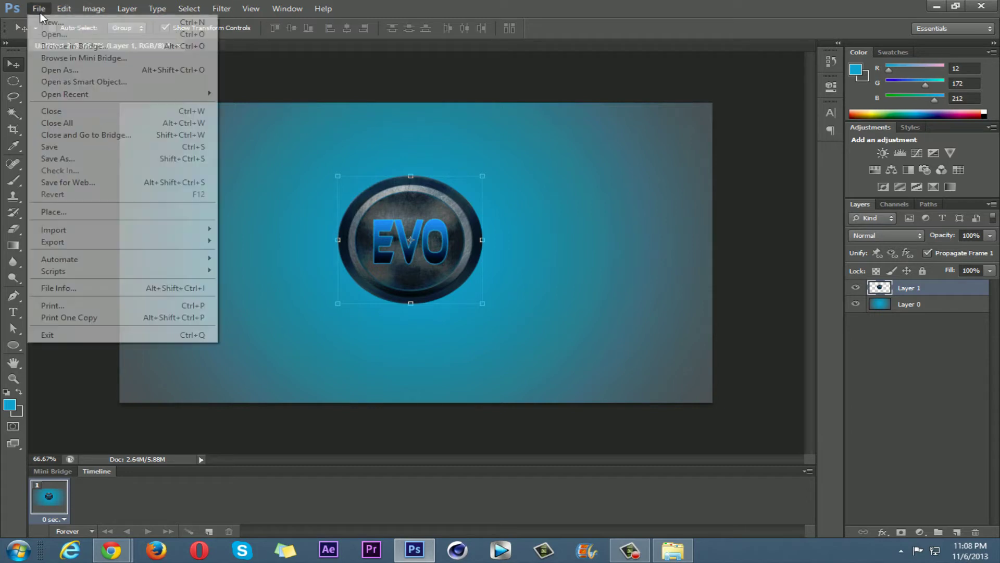
pyautogui.click(53, 22)
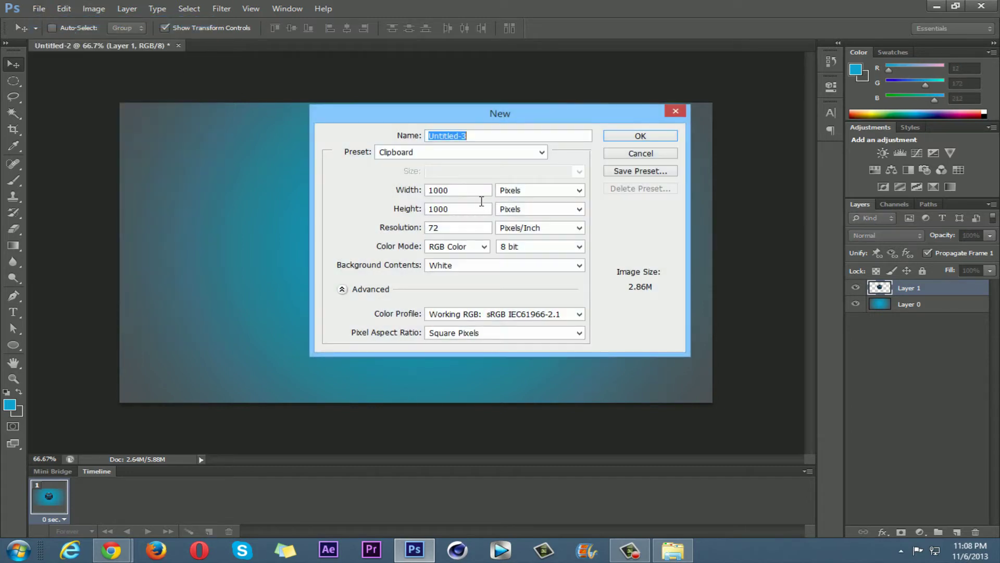
pyautogui.click(459, 190)
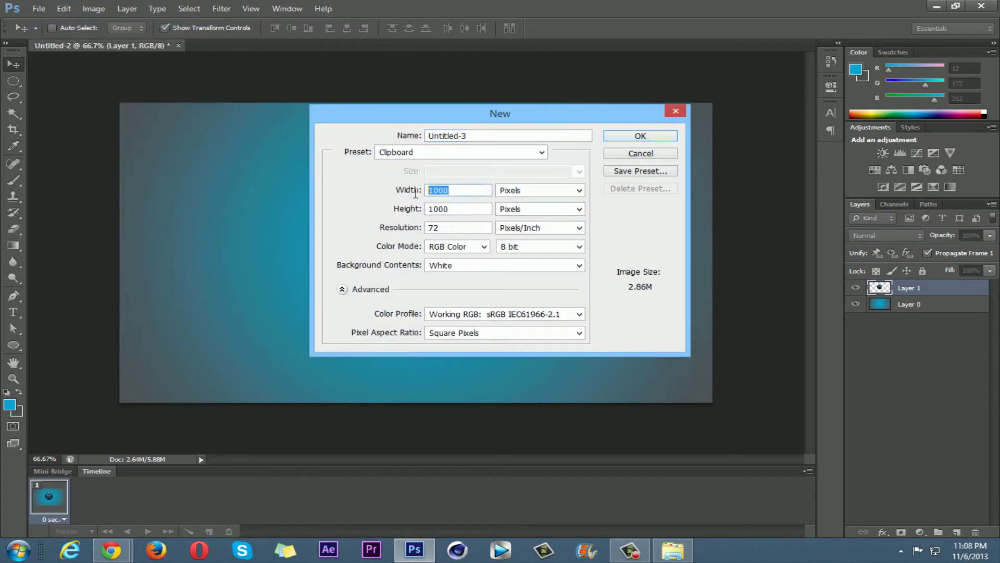
pyautogui.click(507, 152)
pyautogui.click(492, 176)
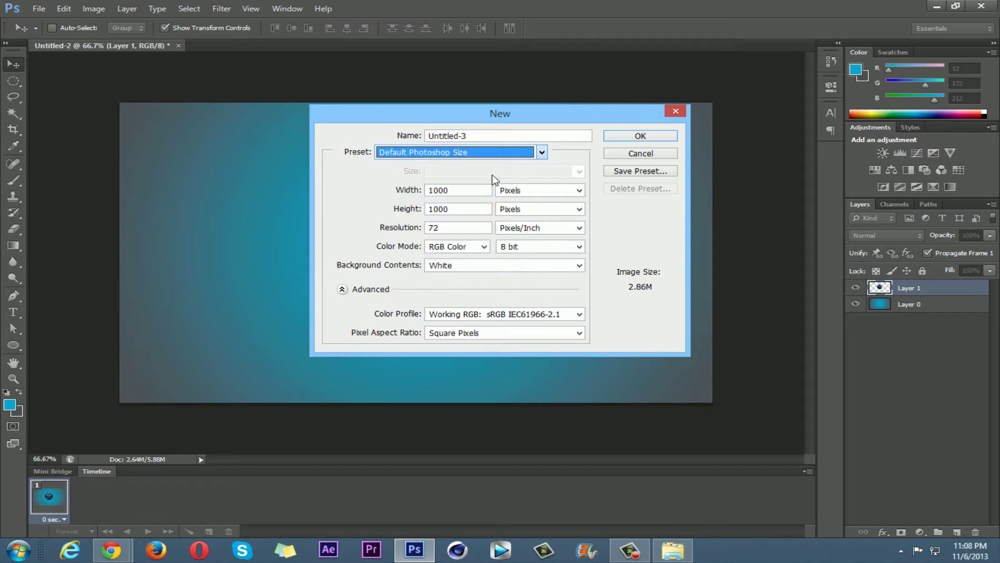
pyautogui.click(471, 196)
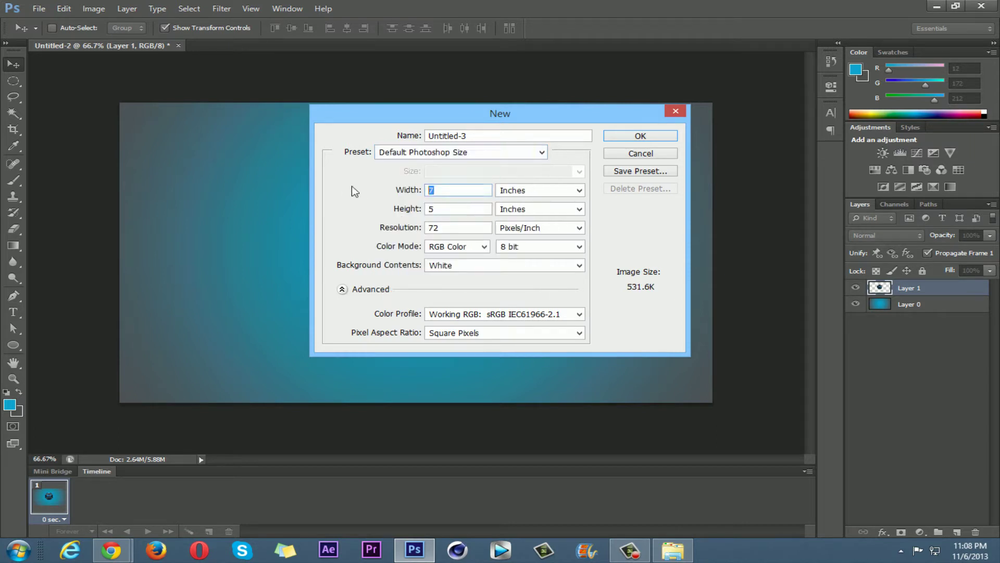
pyautogui.click(539, 153)
pyautogui.click(499, 163)
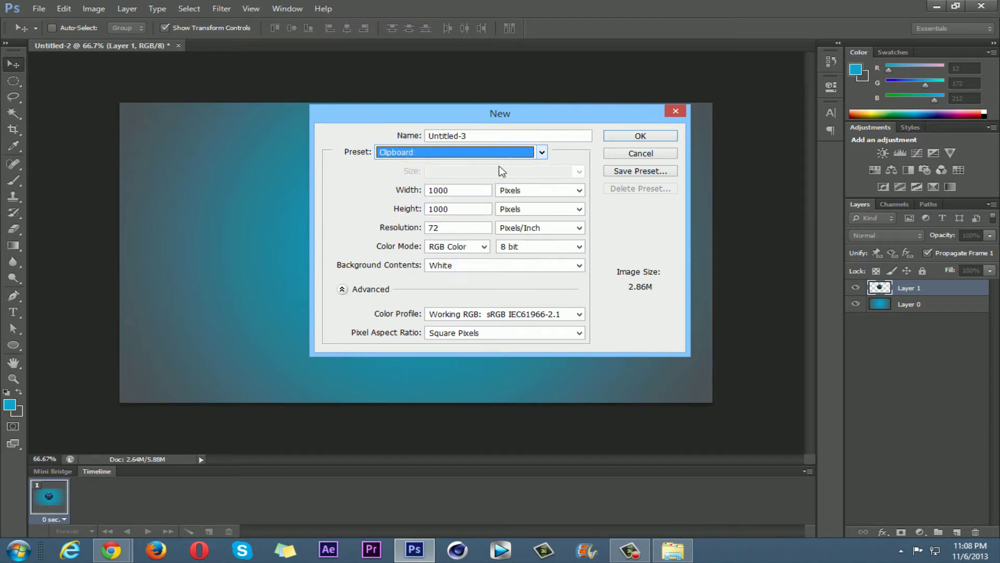
# Create a new document 1280 pixels wide and 720 pixels high with a resolution of 720 pixels/inch.
pyautogui.click(481, 195)
pyautogui.write('1280')
pyautogui.press('Tab')
pyautogui.press('Tab')
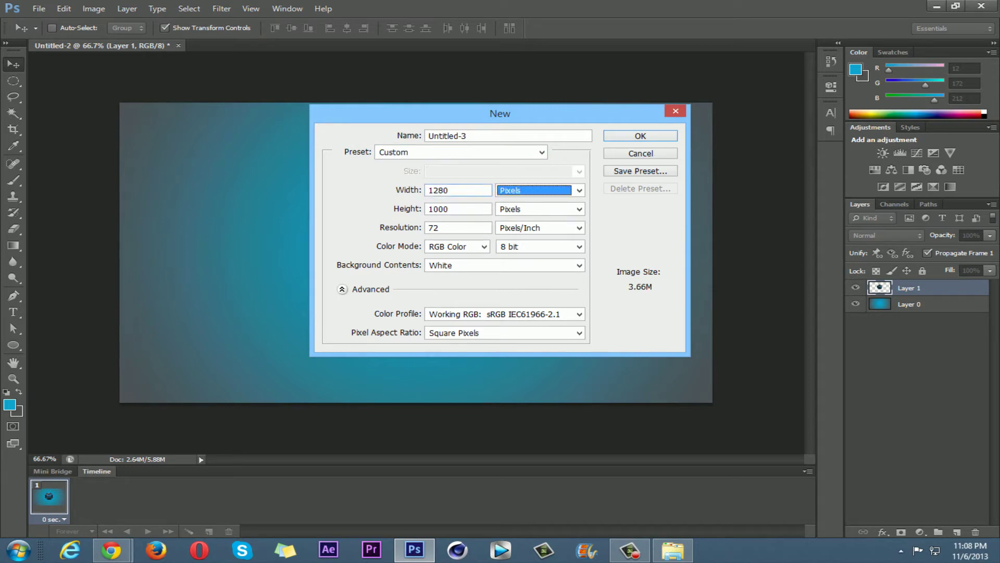
pyautogui.write('720')
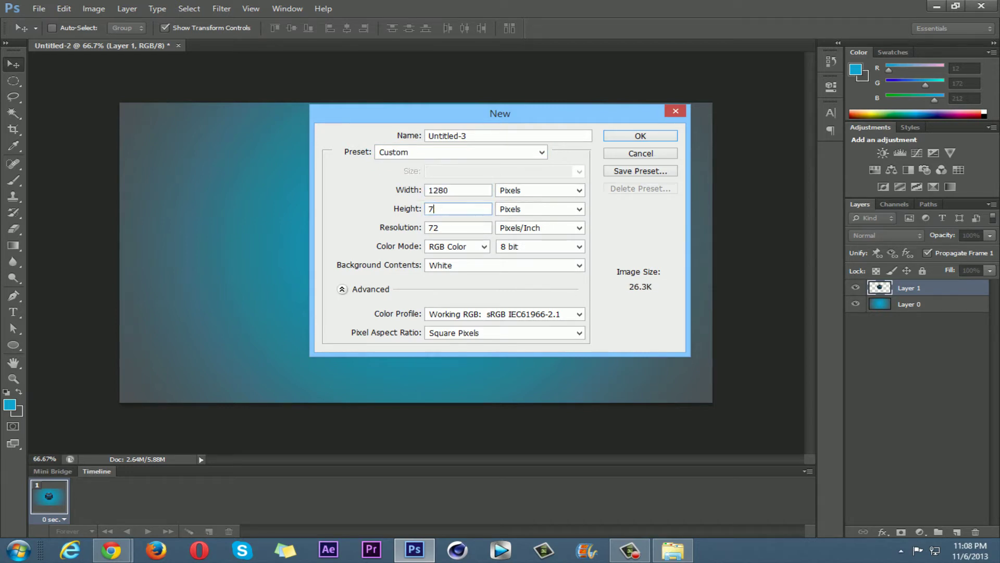
pyautogui.press('Tab')
pyautogui.press('Tab')
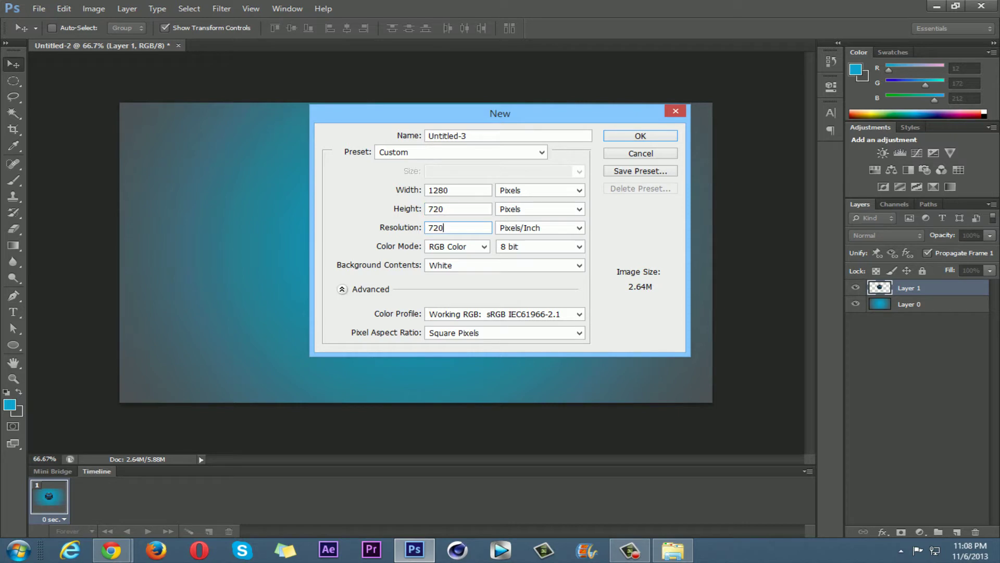
pyautogui.click(638, 135)
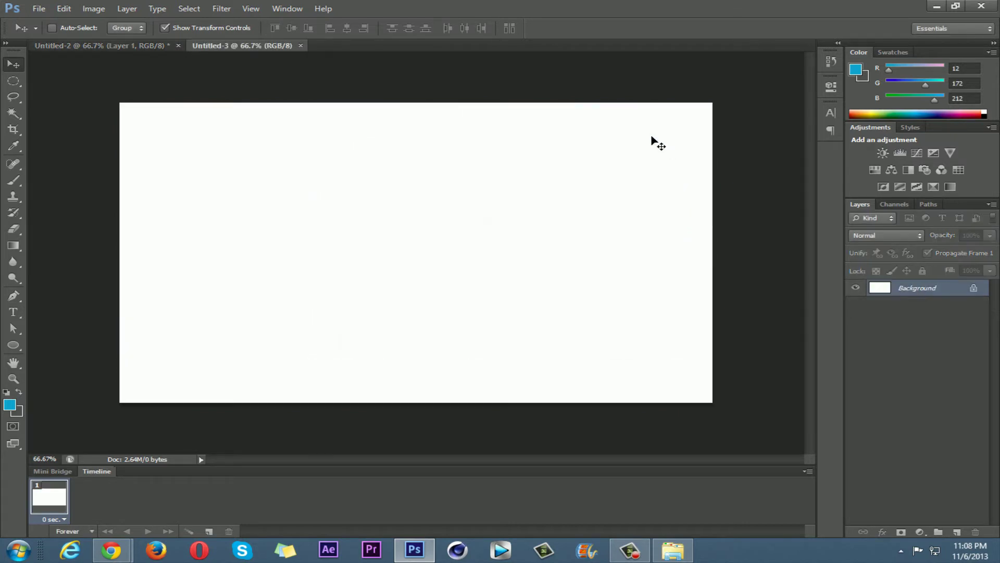
# Pick a dark grey swatch as the foreground colour and fill the blank background with the Paint Bucket.
pyautogui.click(899, 52)
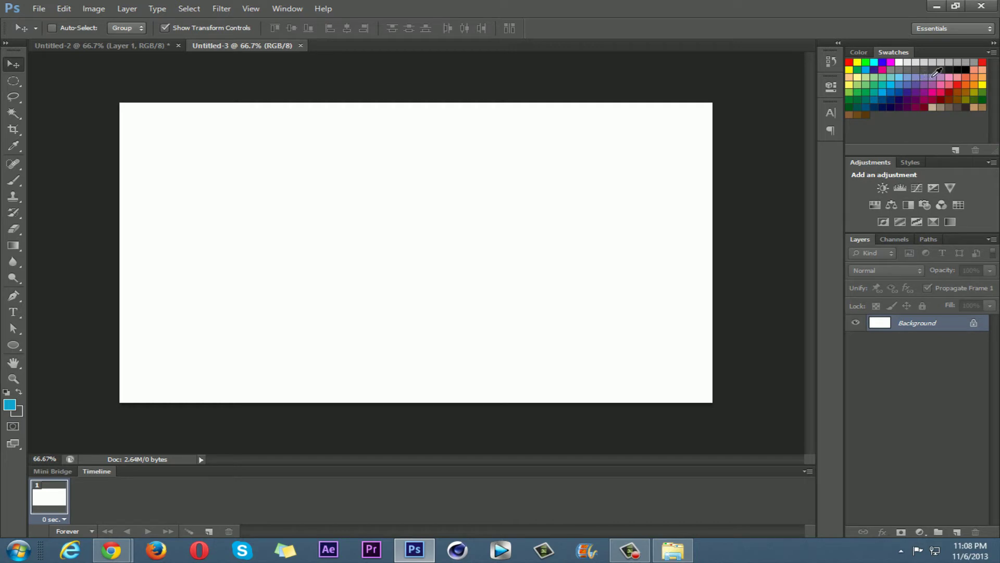
pyautogui.click(948, 71)
pyautogui.moveTo(17, 249); pyautogui.dragTo(52, 257)
pyautogui.click(380, 256)
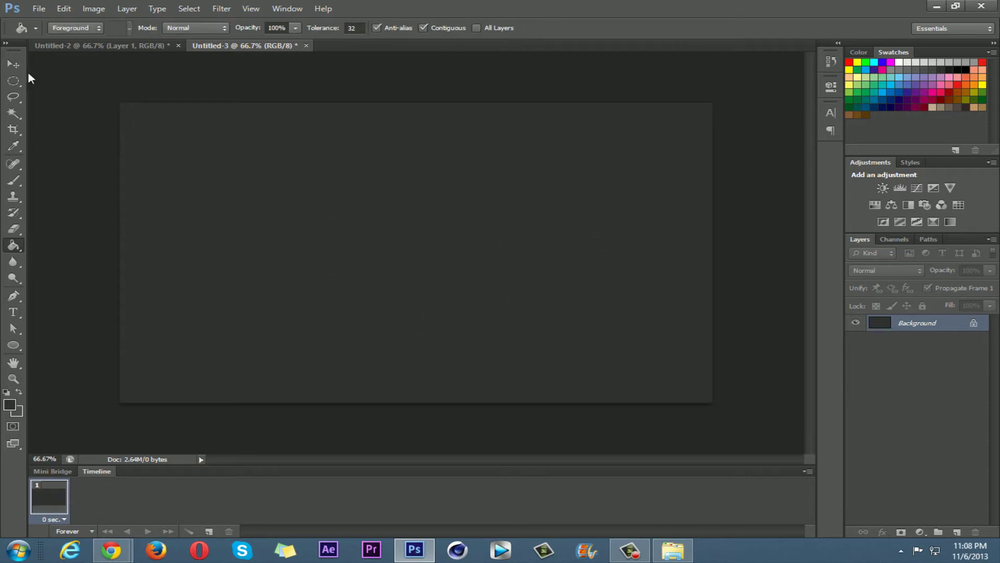
# Save the dark grey document to the desktop as Untitled-3.psd.
pyautogui.click(43, 11)
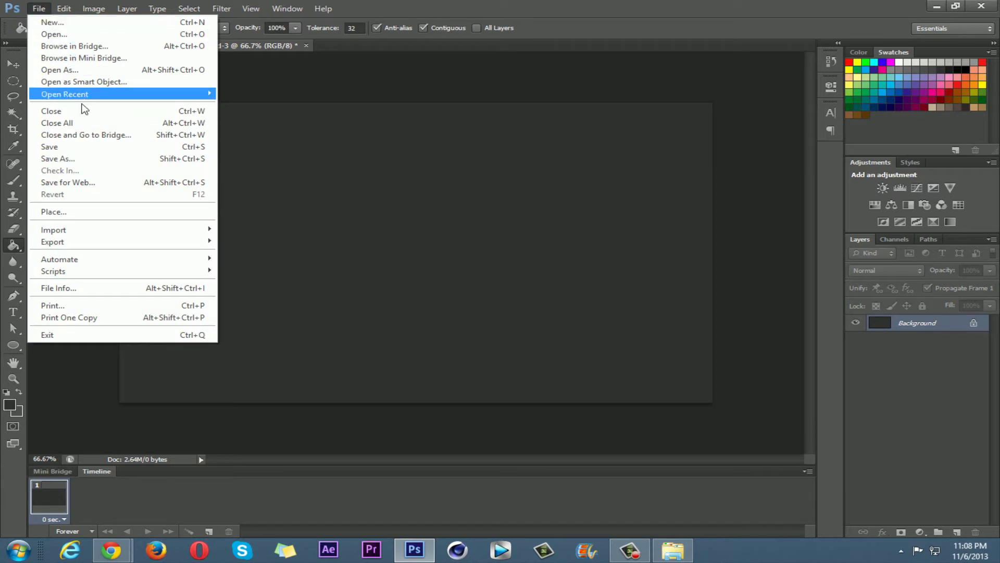
pyautogui.click(101, 159)
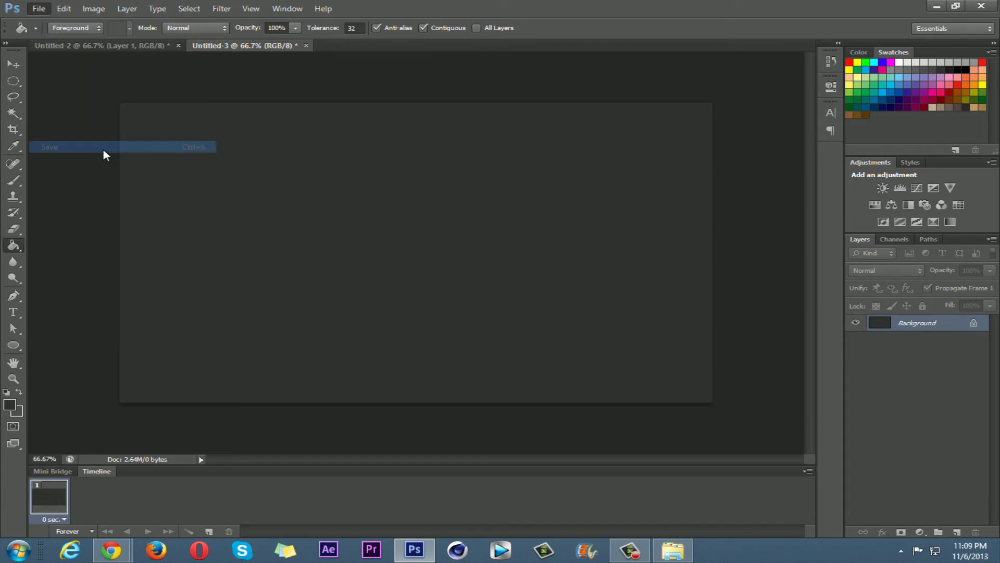
pyautogui.click(676, 274)
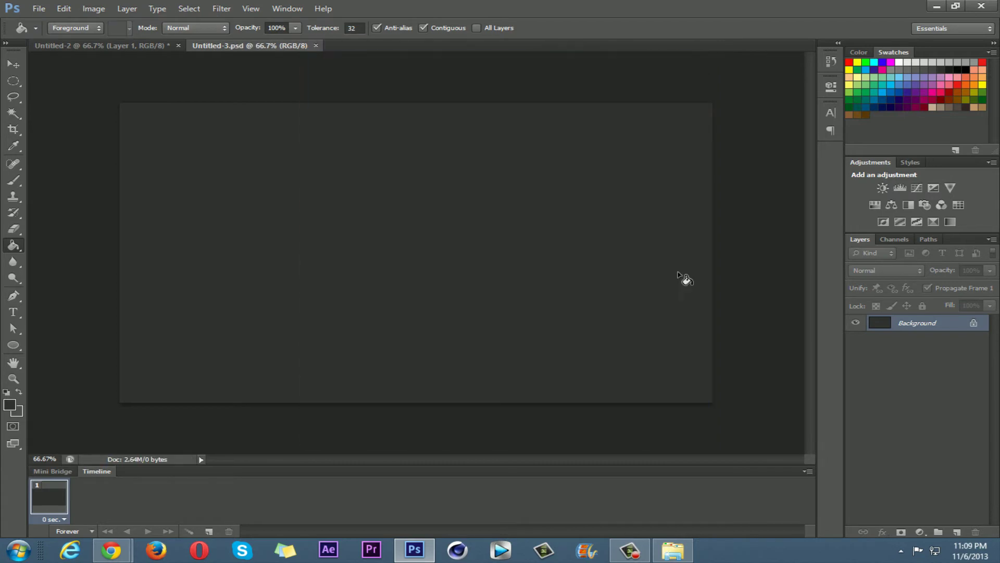
# Close Untitled-3.psd and place the file from the desktop into the gradient document with the EVO badge.
pyautogui.moveTo(483, 5); pyautogui.dragTo(607, 76)
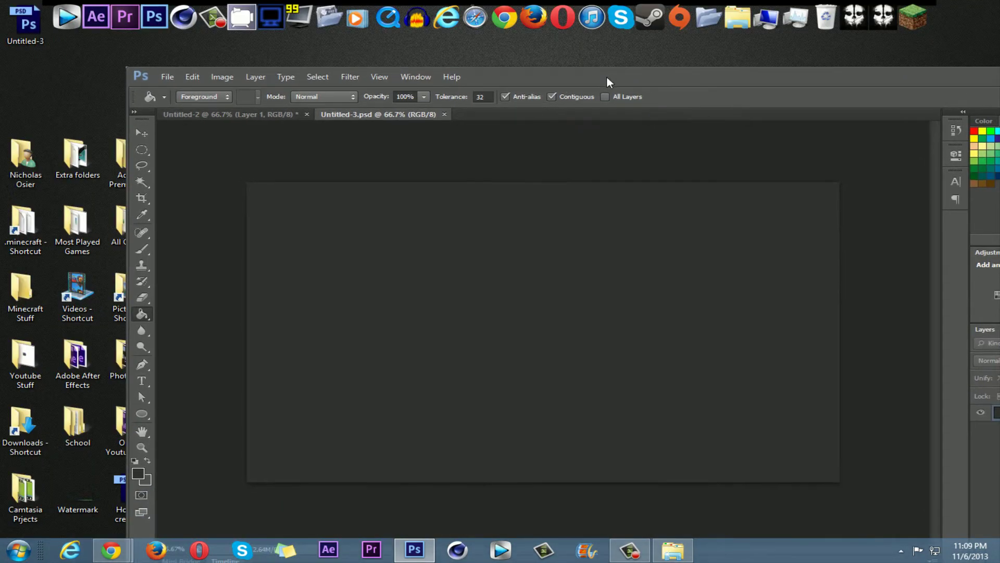
pyautogui.click(445, 114)
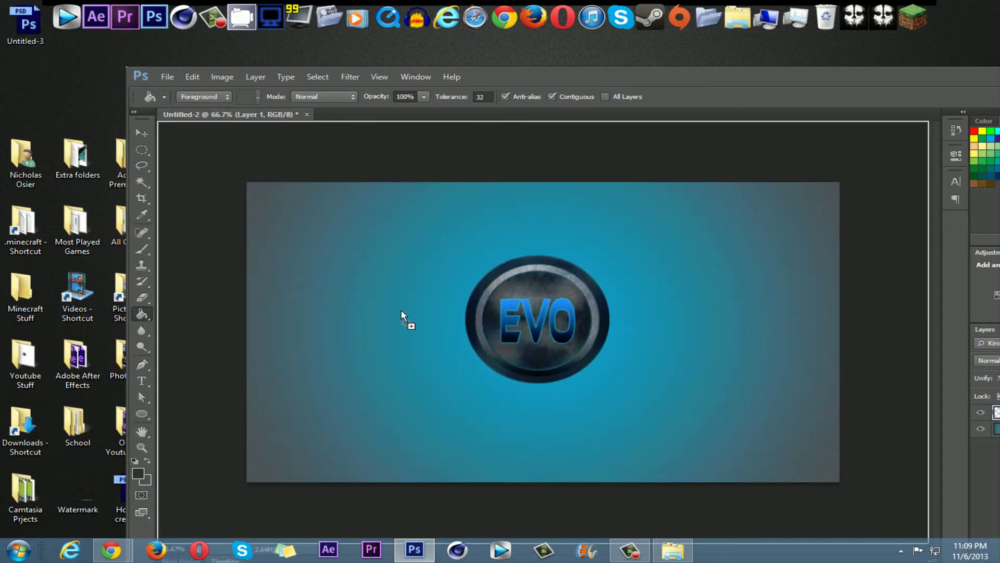
pyautogui.moveTo(484, 288); pyautogui.dragTo(484, 289)
pyautogui.doubleClick(690, 78)
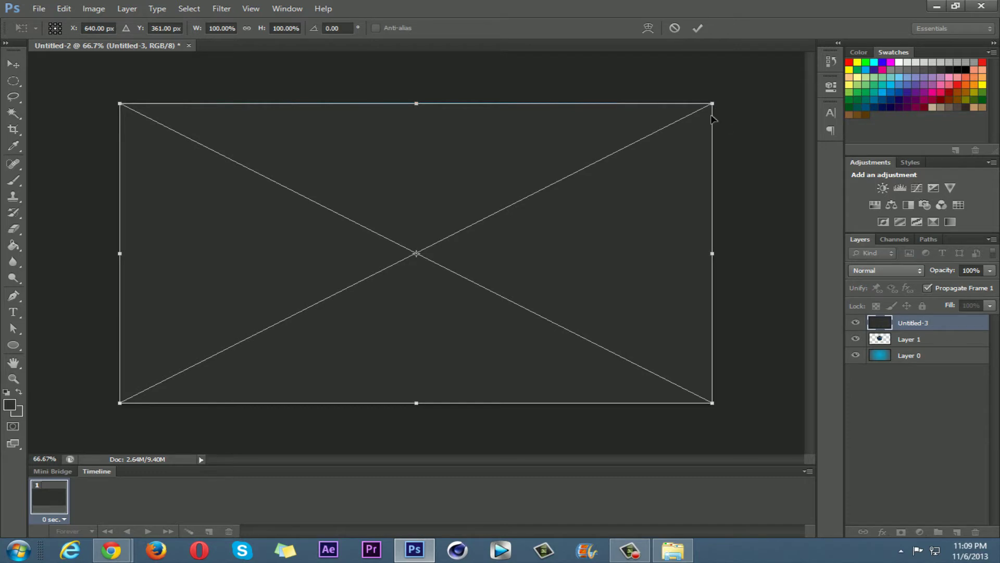
# Scale the placed dark rectangle down to about 33.5%, commit the placement and move it beside the EVO badge on its left side.
pyautogui.moveTo(717, 107); pyautogui.dragTo(332, 333)
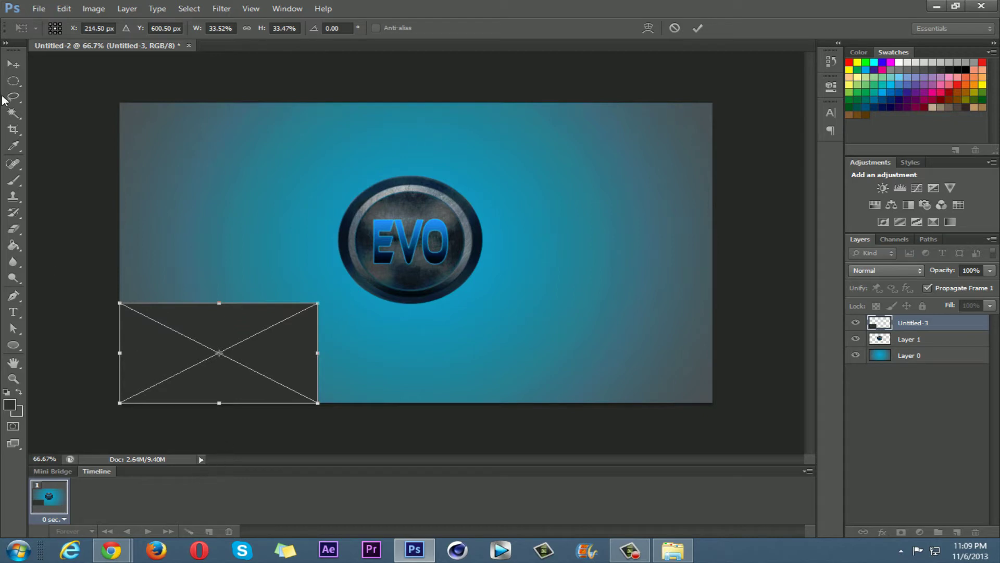
pyautogui.click(14, 63)
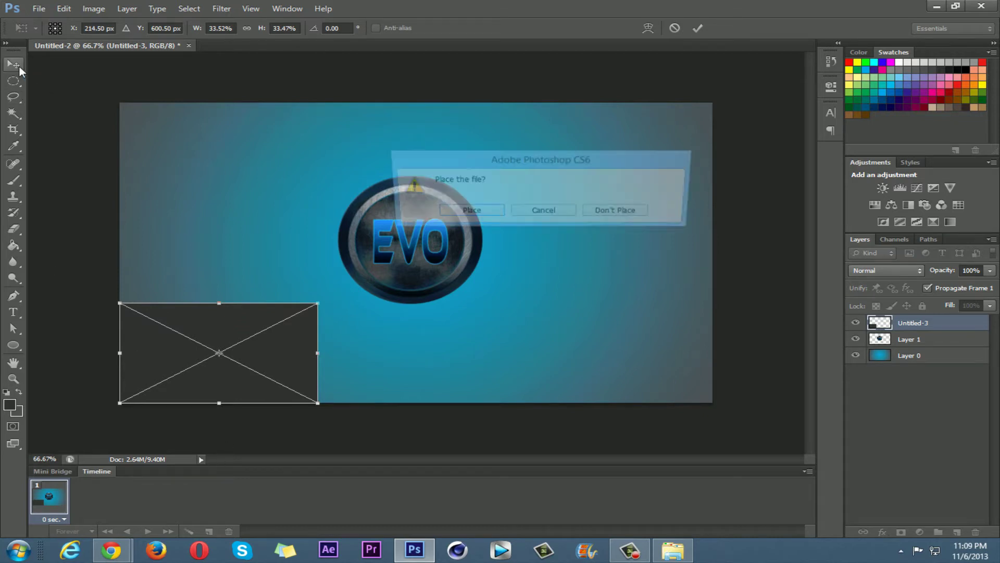
pyautogui.click(475, 212)
pyautogui.moveTo(221, 444); pyautogui.dragTo(226, 327)
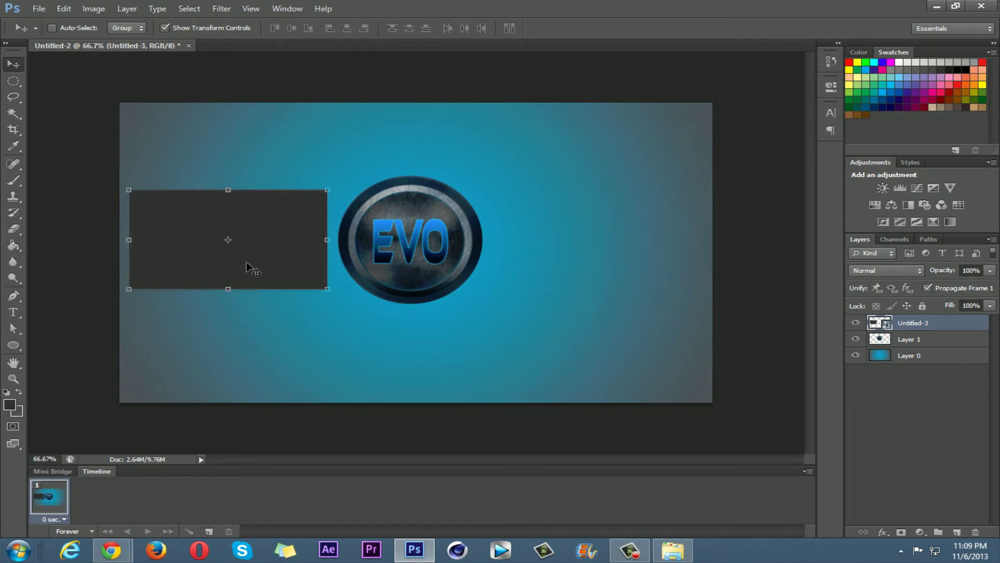
# Show the rulers and add a horizontal guide through the badge's middle and a vertical guide at the canvas centre.
pyautogui.hotkey('ctrl', 'r')
pyautogui.moveTo(434, 55); pyautogui.dragTo(445, 251)
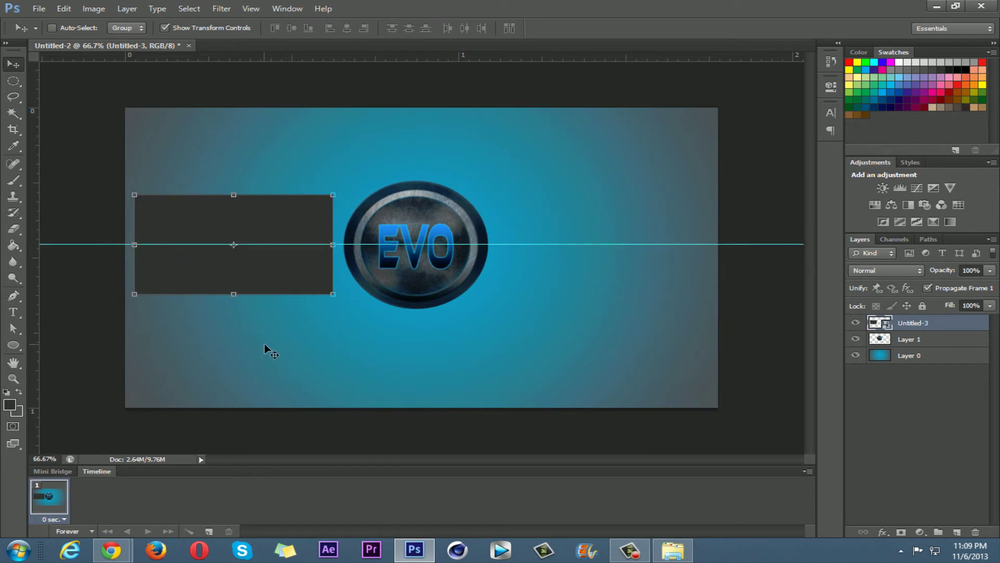
pyautogui.moveTo(265, 344); pyautogui.dragTo(268, 344)
pyautogui.moveTo(34, 251); pyautogui.dragTo(426, 296)
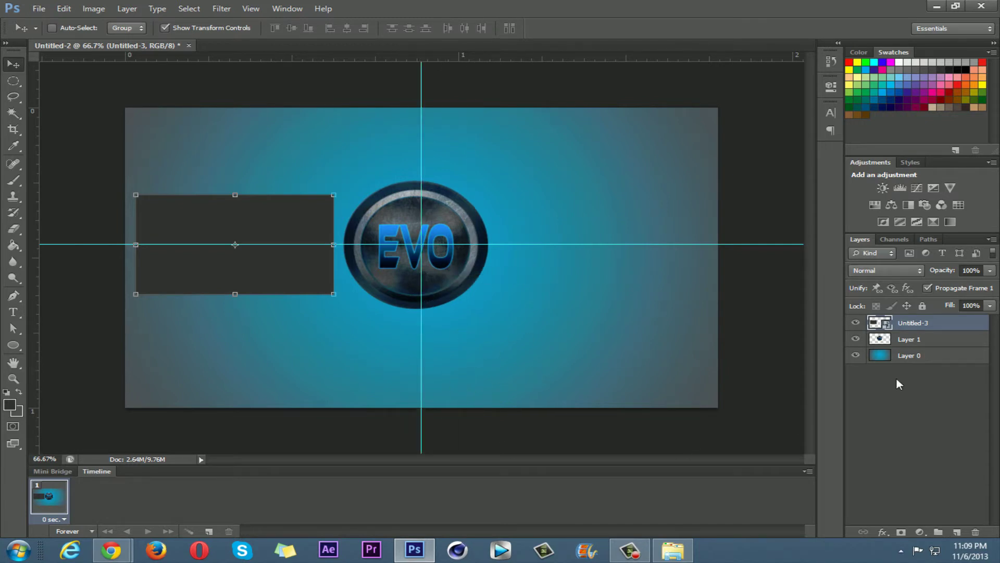
# Centre the EVO badge layer on the vertical guide and shift the dark rectangle slightly towards the badge.
pyautogui.click(926, 343)
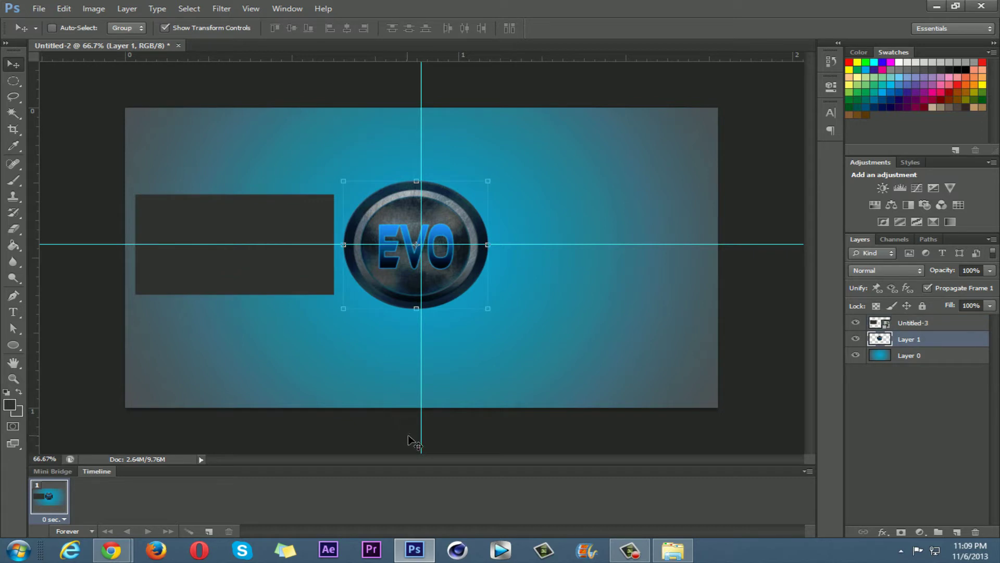
pyautogui.moveTo(407, 435); pyautogui.dragTo(415, 434)
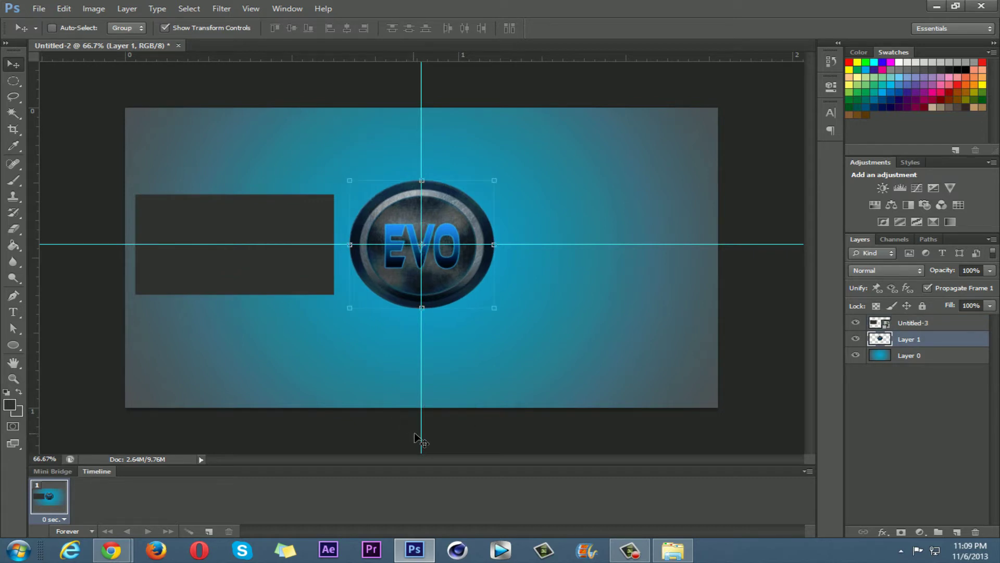
pyautogui.click(912, 323)
pyautogui.moveTo(342, 431); pyautogui.dragTo(341, 431)
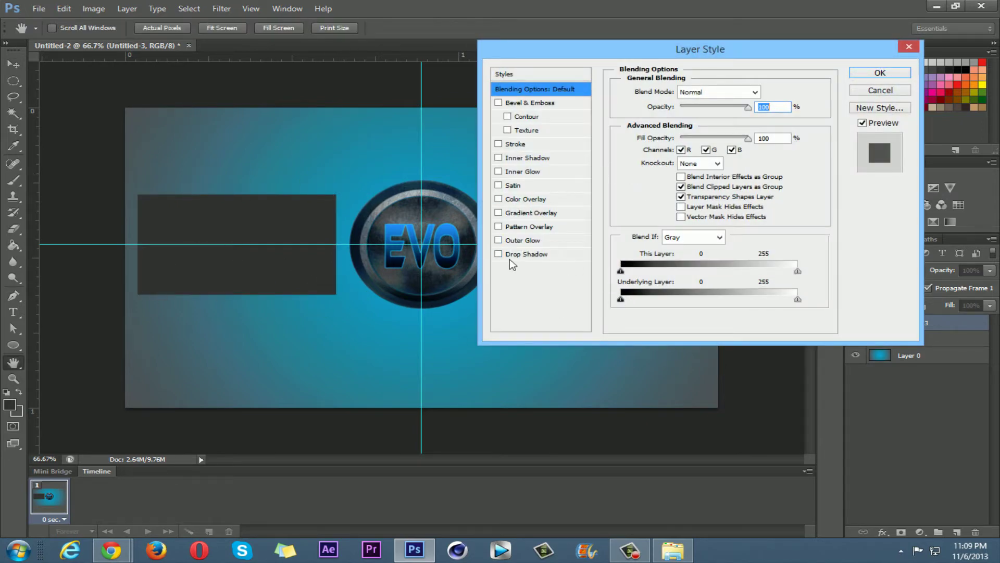
# Enable Drop Shadow and Outer Glow on the dark rectangle's layer and set the shadow opacity to 100%.
pyautogui.click(498, 254)
pyautogui.click(498, 240)
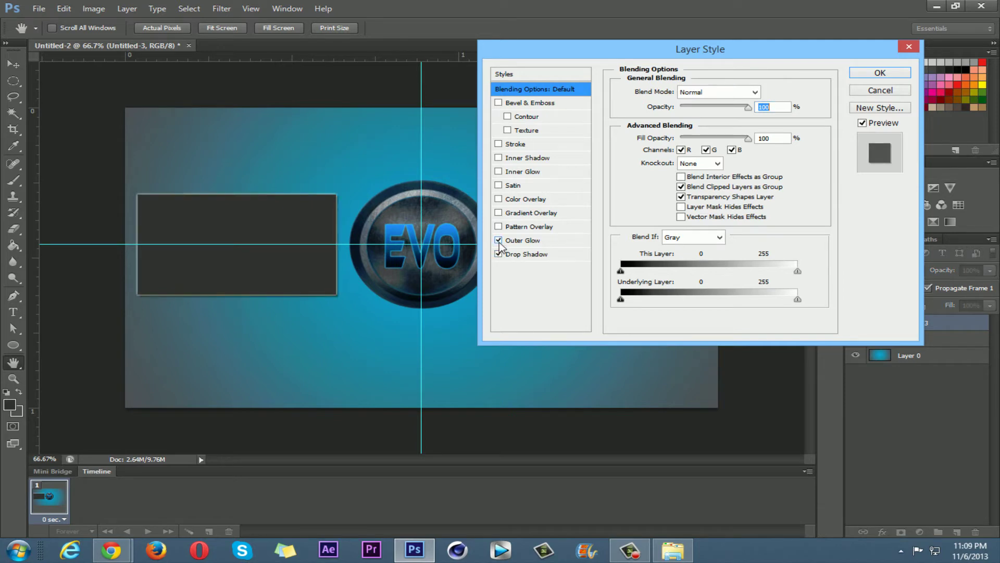
pyautogui.click(545, 255)
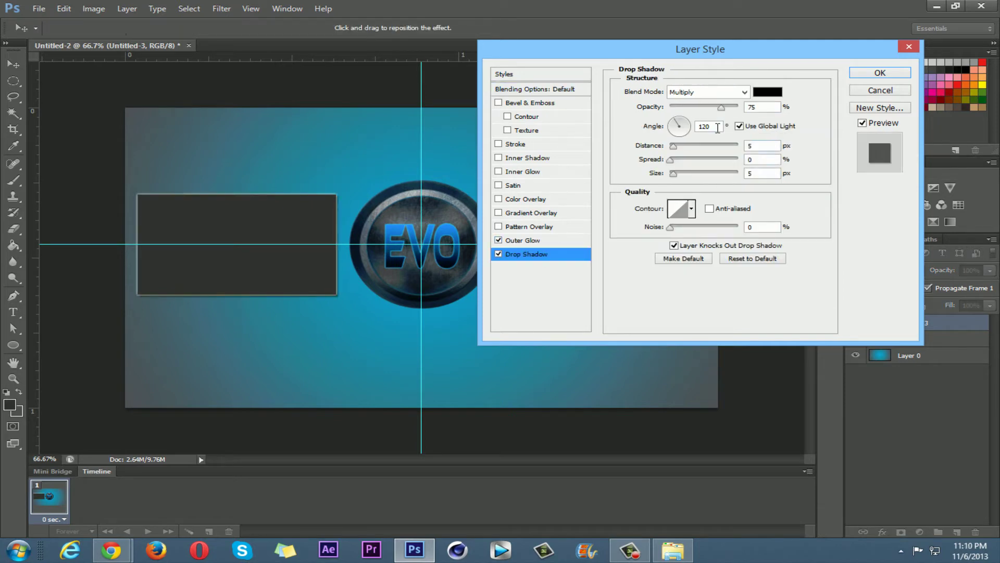
pyautogui.moveTo(719, 106); pyautogui.dragTo(743, 111)
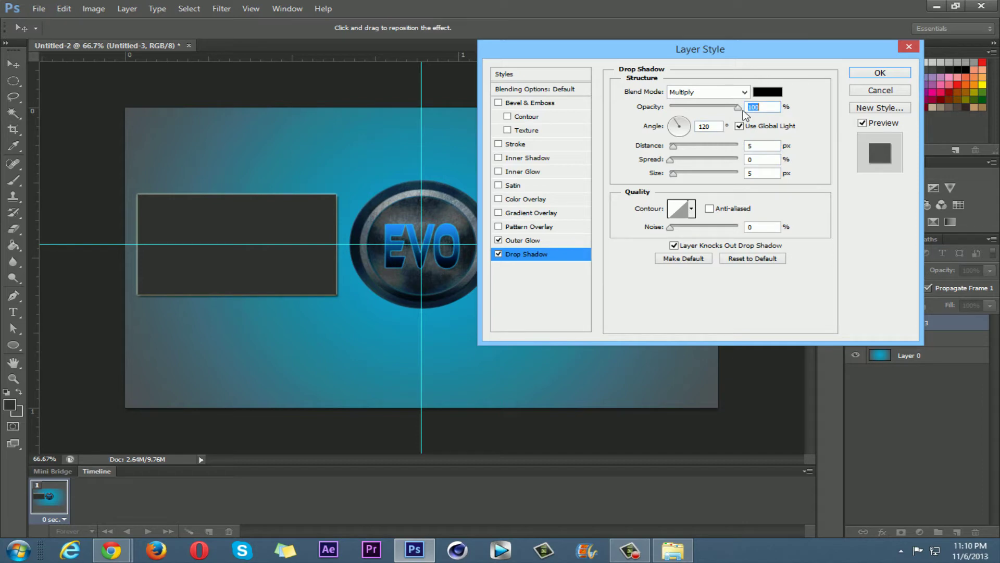
# Change the dark rectangle's Outer Glow colour to a saturated blue.
pyautogui.click(526, 239)
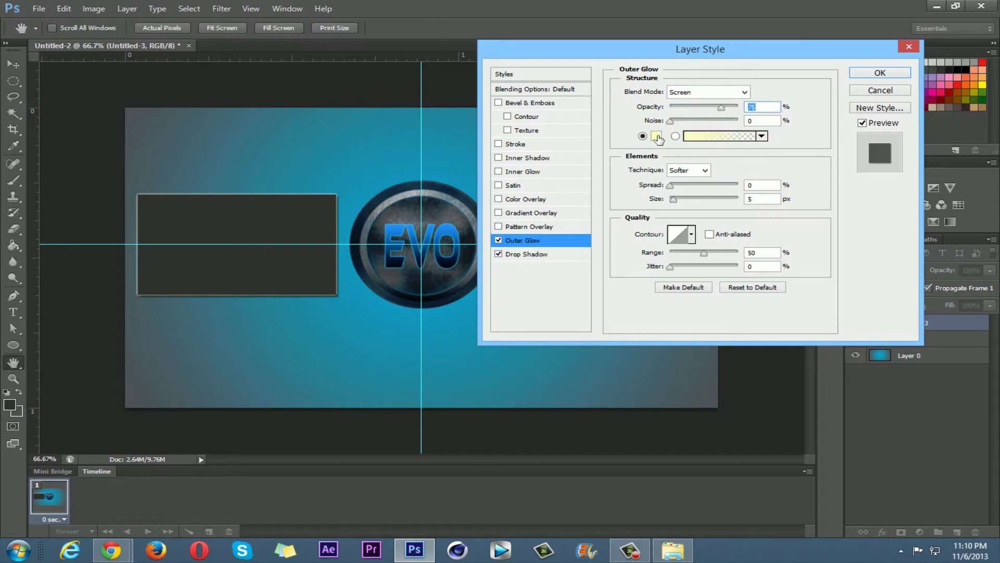
pyautogui.click(655, 138)
pyautogui.moveTo(506, 195); pyautogui.dragTo(495, 197)
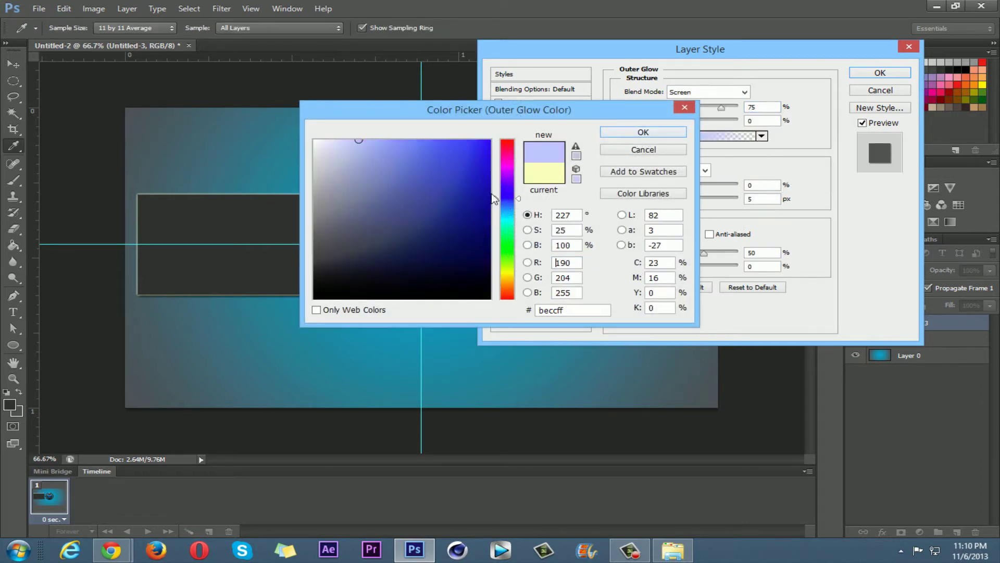
pyautogui.click(481, 148)
pyautogui.click(644, 133)
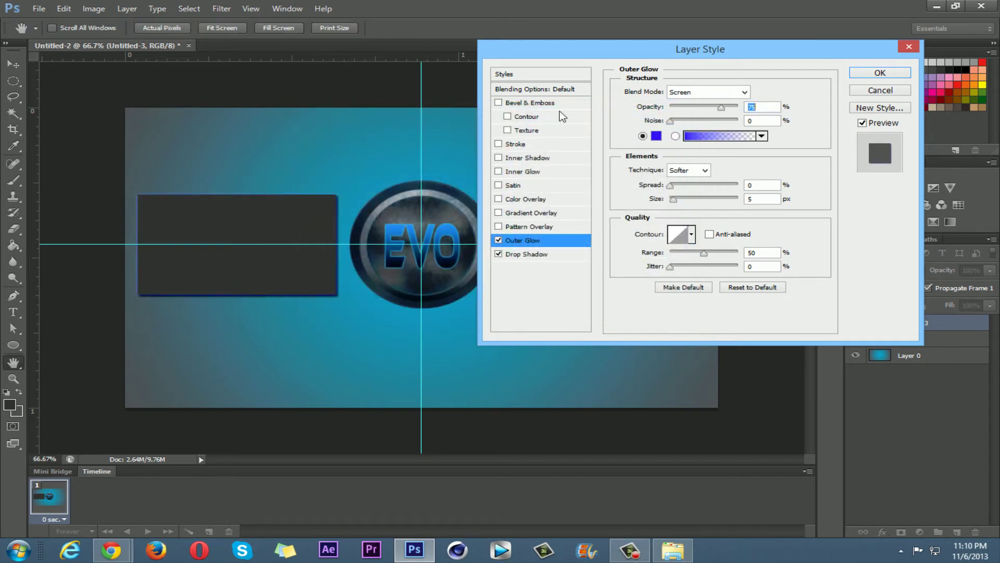
# Add a black 3 px outside Stroke to the dark rectangle and lower its opacity to 39%.
pyautogui.click(498, 143)
pyautogui.click(519, 144)
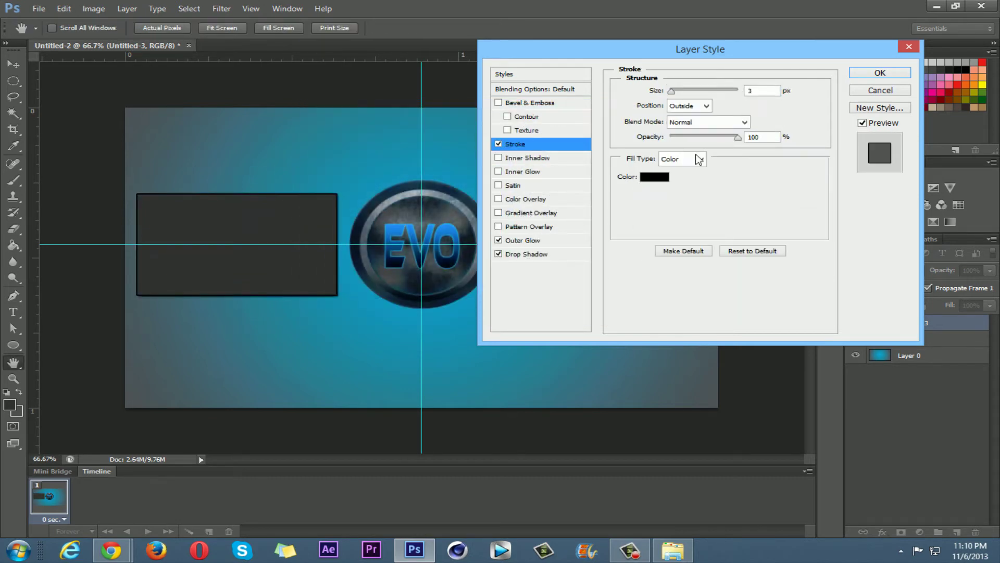
pyautogui.moveTo(740, 140)
pyautogui.mouseDown()
pyautogui.moveTo(669, 139)
pyautogui.moveTo(708, 139)
pyautogui.moveTo(698, 140)
pyautogui.mouseUp()
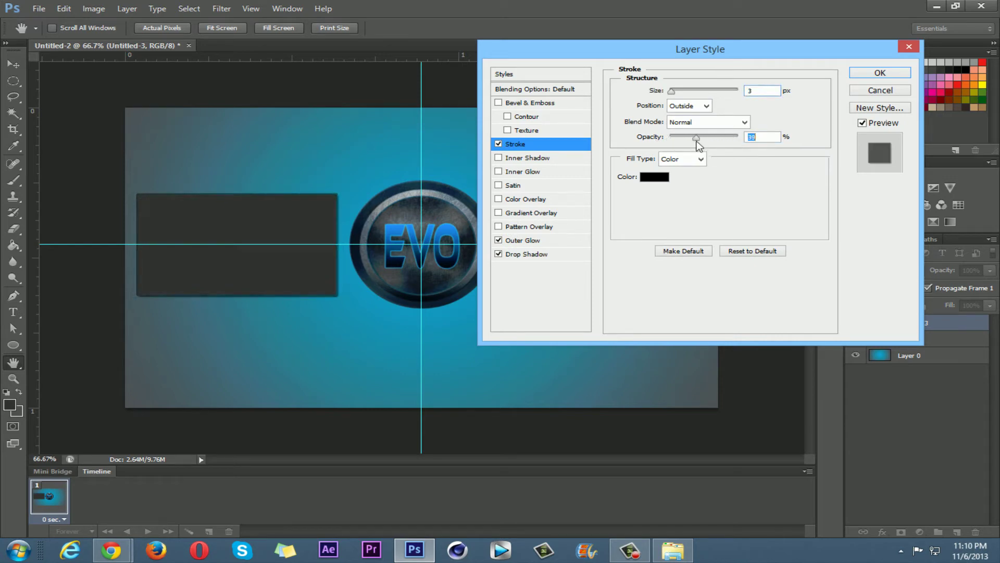
# Increase the rectangle's Outer Glow size to 27 px and apply the layer style.
pyautogui.click(524, 241)
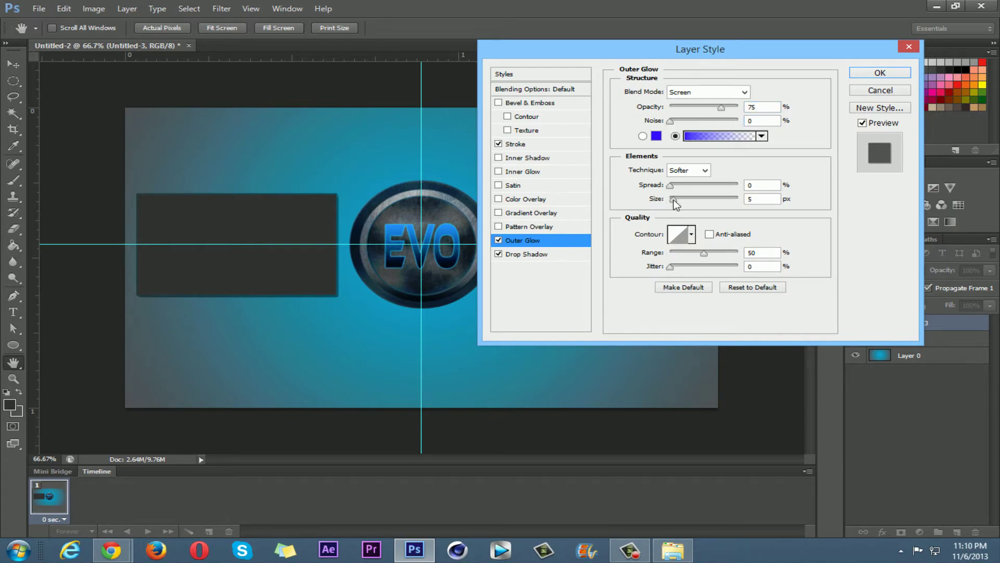
pyautogui.moveTo(675, 204)
pyautogui.mouseDown()
pyautogui.moveTo(700, 208)
pyautogui.moveTo(682, 209)
pyautogui.mouseUp()
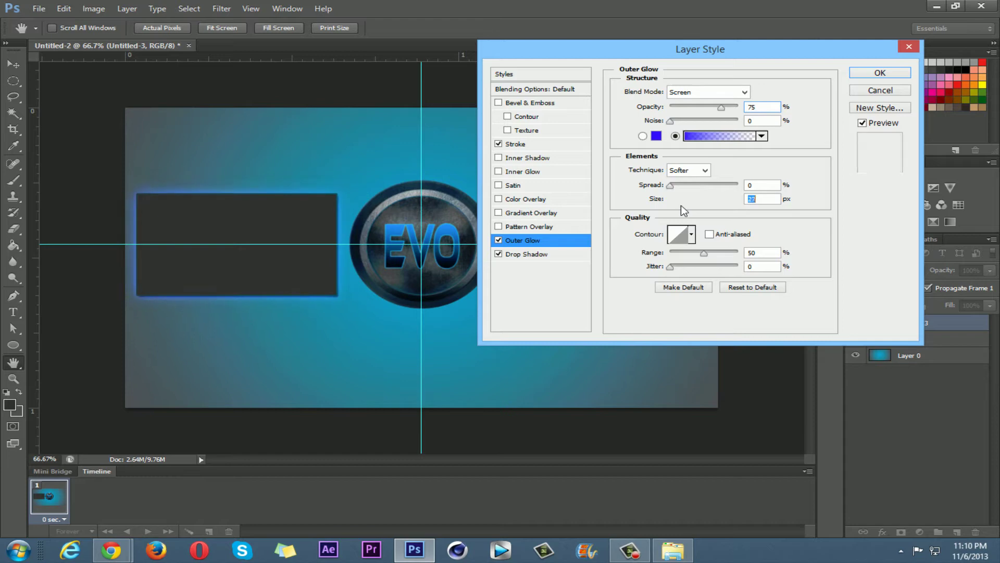
pyautogui.click(879, 73)
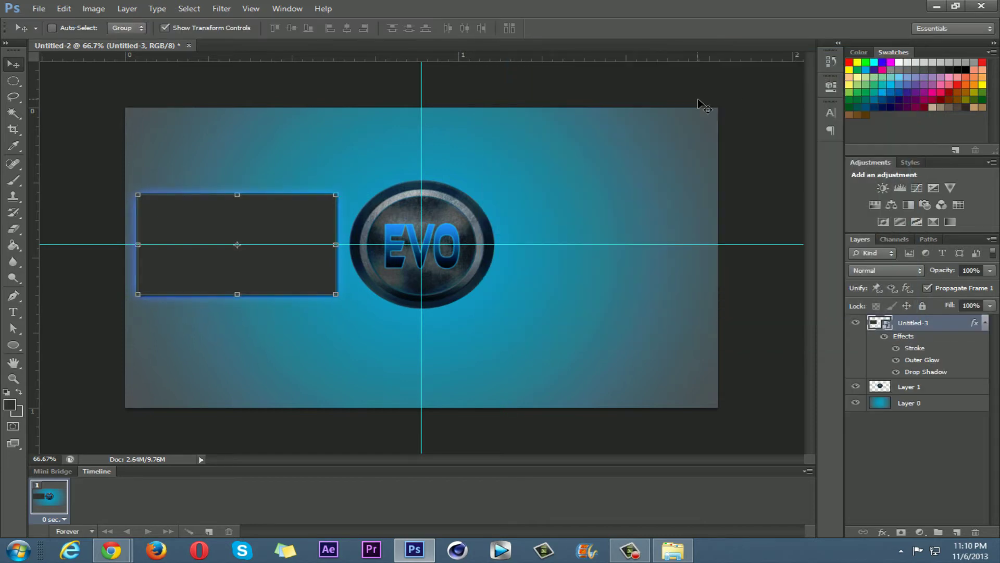
# Duplicate the glowing rectangle layer and place the copy on the right side of the EVO badge, level with the original.
pyautogui.rightClick(933, 323)
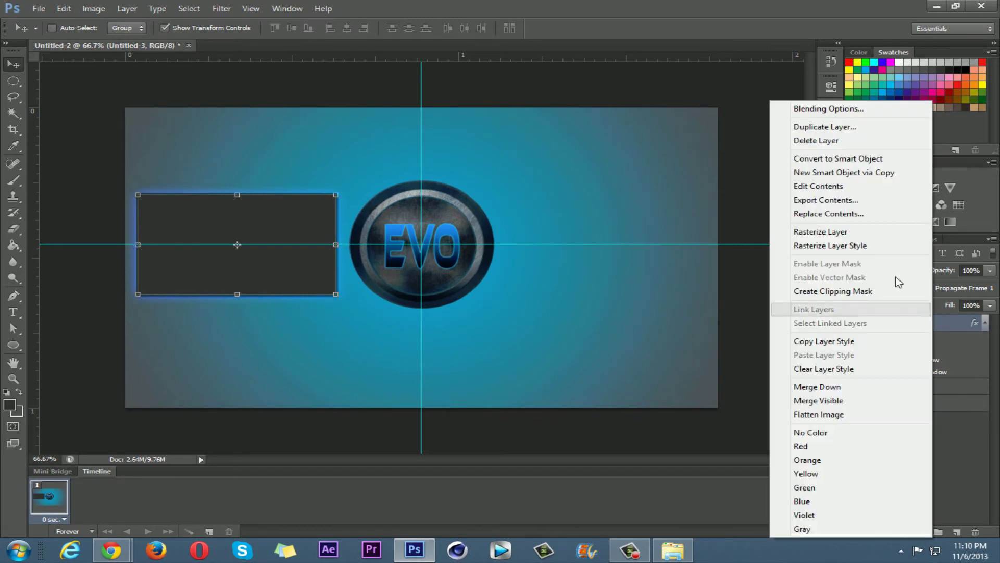
pyautogui.click(829, 127)
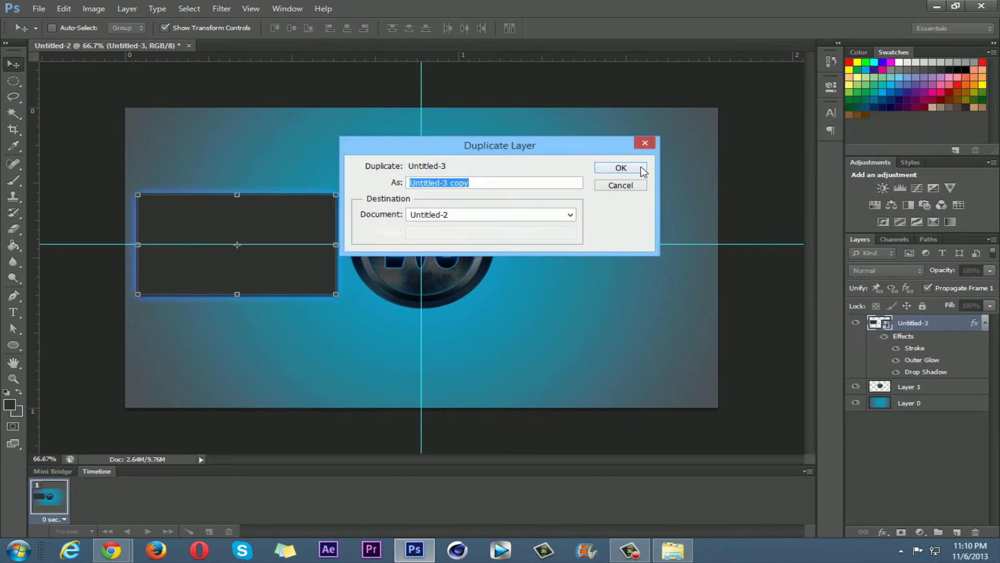
pyautogui.click(638, 168)
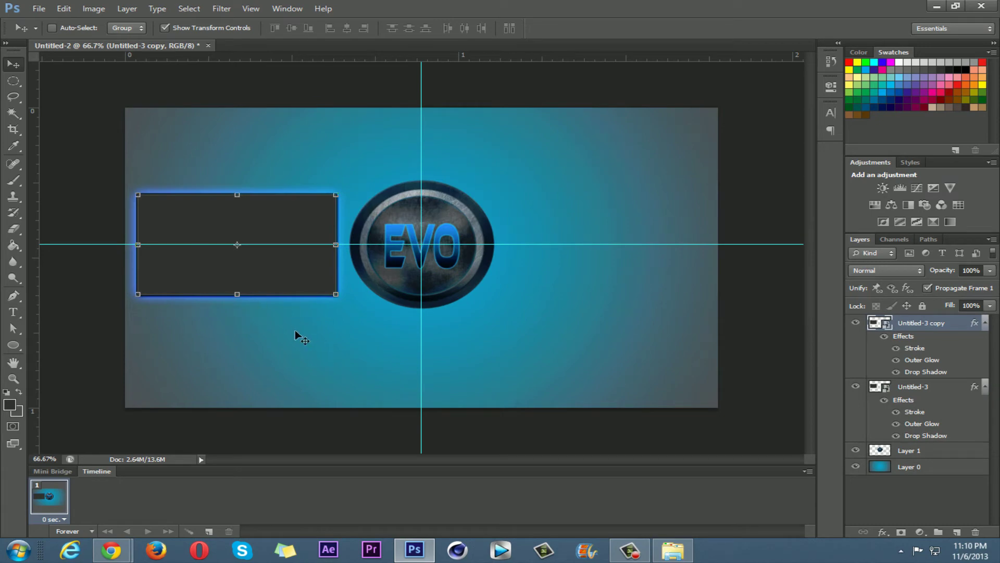
pyautogui.moveTo(215, 333); pyautogui.dragTo(612, 366)
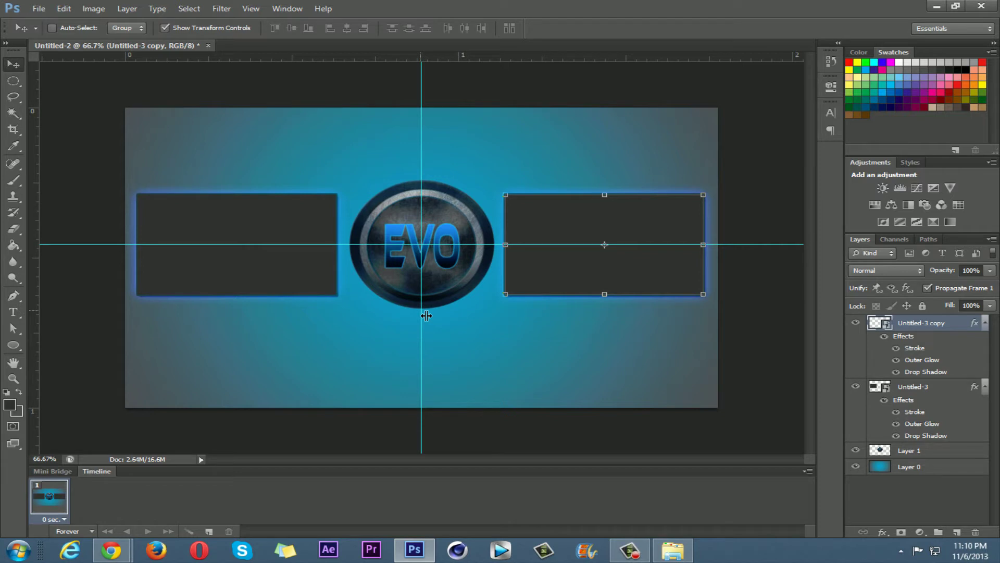
# Place the youtube-round-64 icon below the left panel at about 23.4% scale and add a horizontal guide along its lower edge.
pyautogui.click(672, 550)
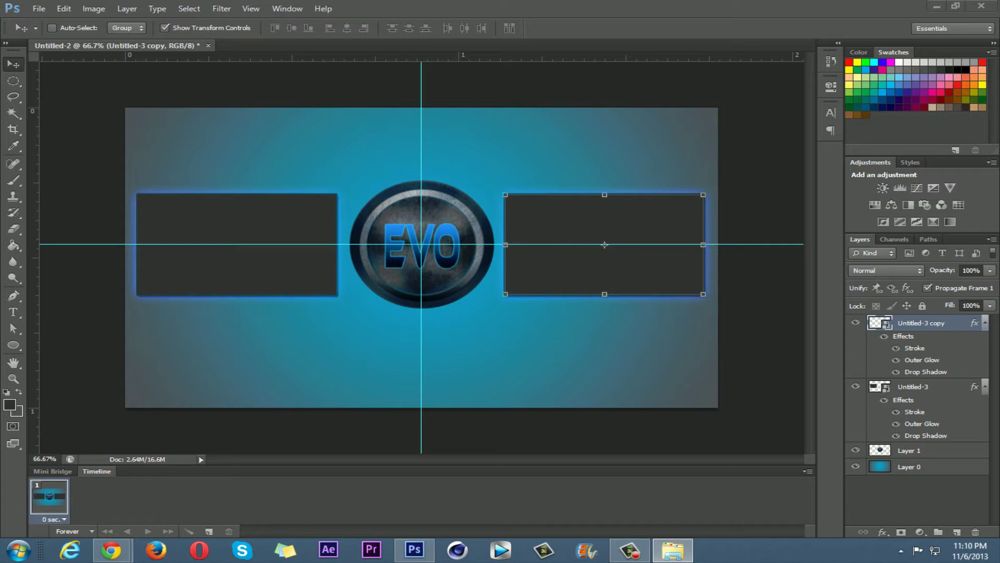
pyautogui.moveTo(292, 379); pyautogui.dragTo(316, 382)
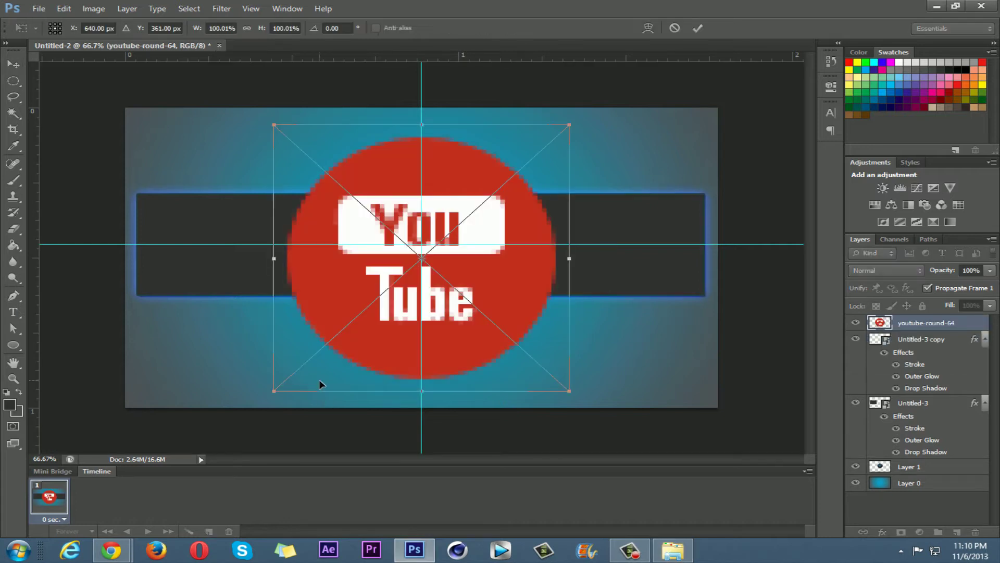
pyautogui.moveTo(573, 129); pyautogui.dragTo(323, 310)
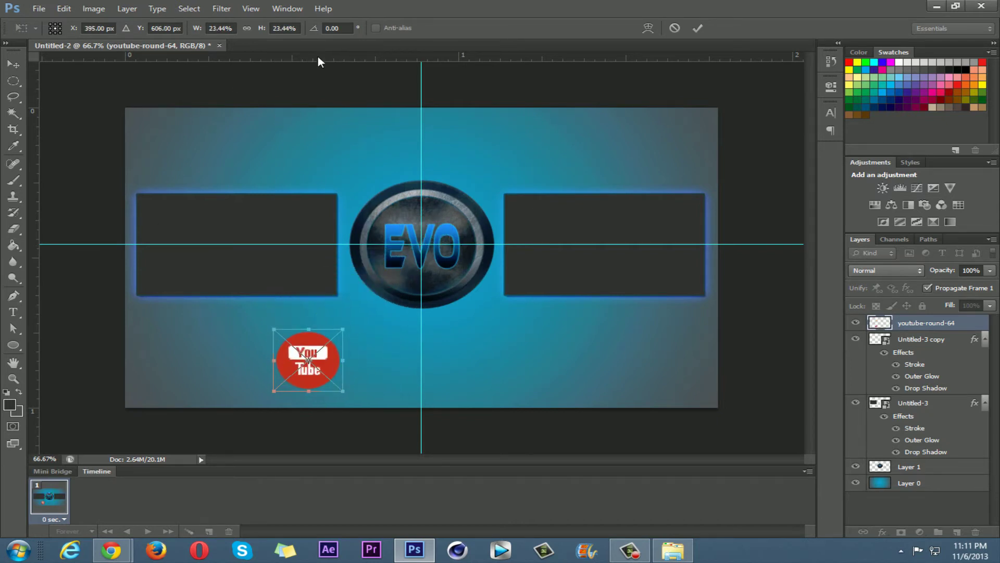
pyautogui.moveTo(317, 62); pyautogui.dragTo(319, 395)
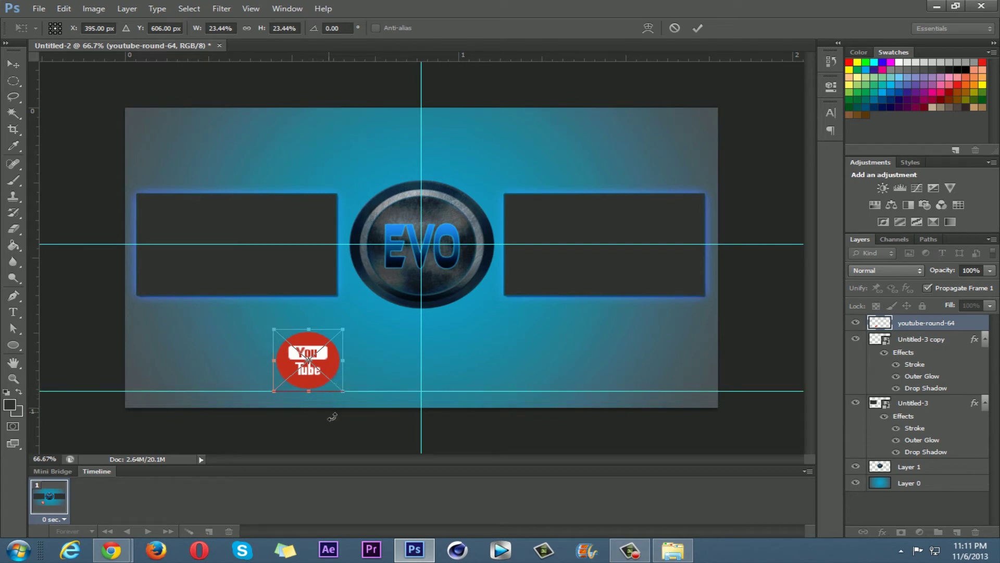
pyautogui.click(13, 63)
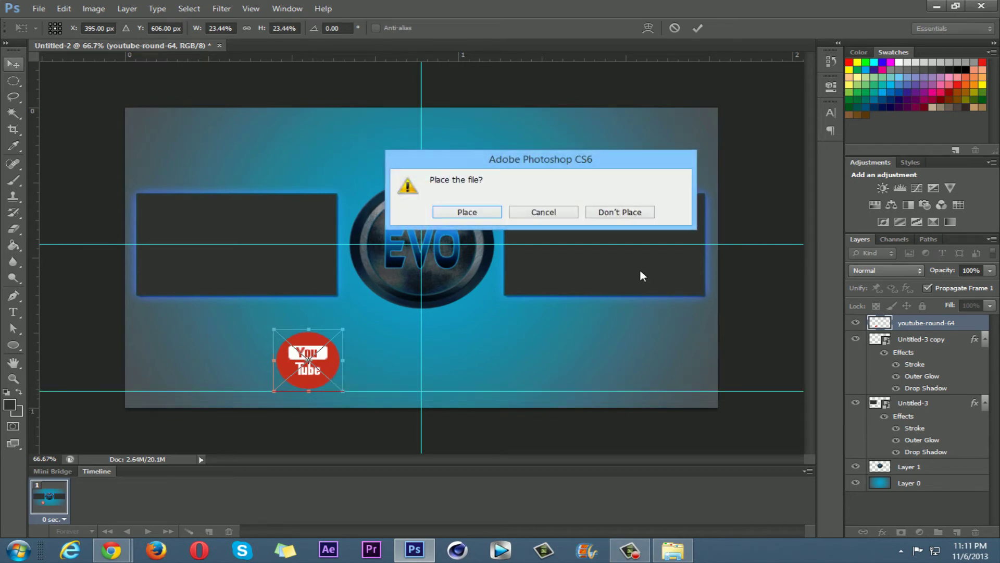
pyautogui.click(461, 210)
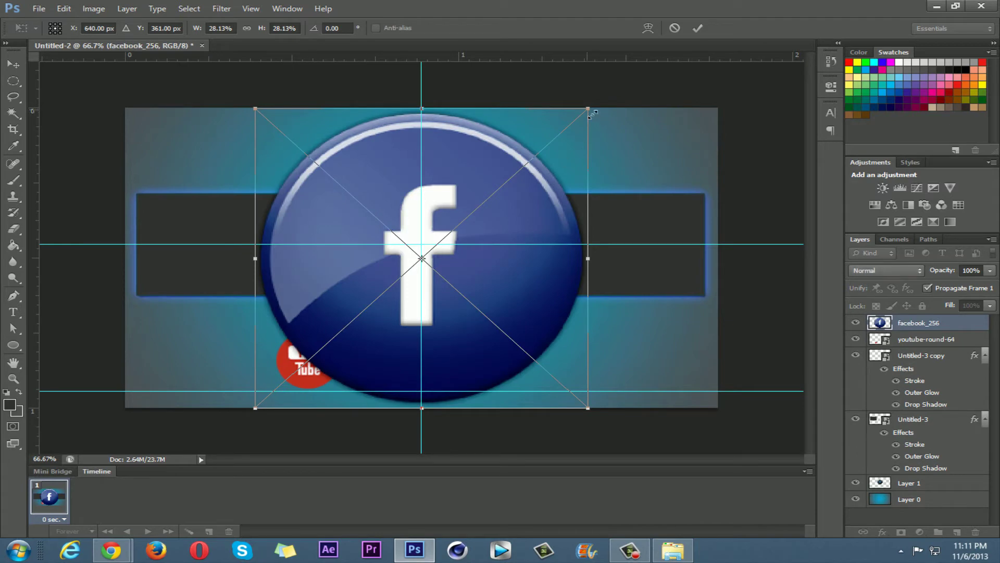
# Place the facebook_256 icon at about 6.3% scale over the YouTube icon near the canvas's lower edge.
pyautogui.moveTo(592, 114); pyautogui.dragTo(330, 341)
pyautogui.click(13, 63)
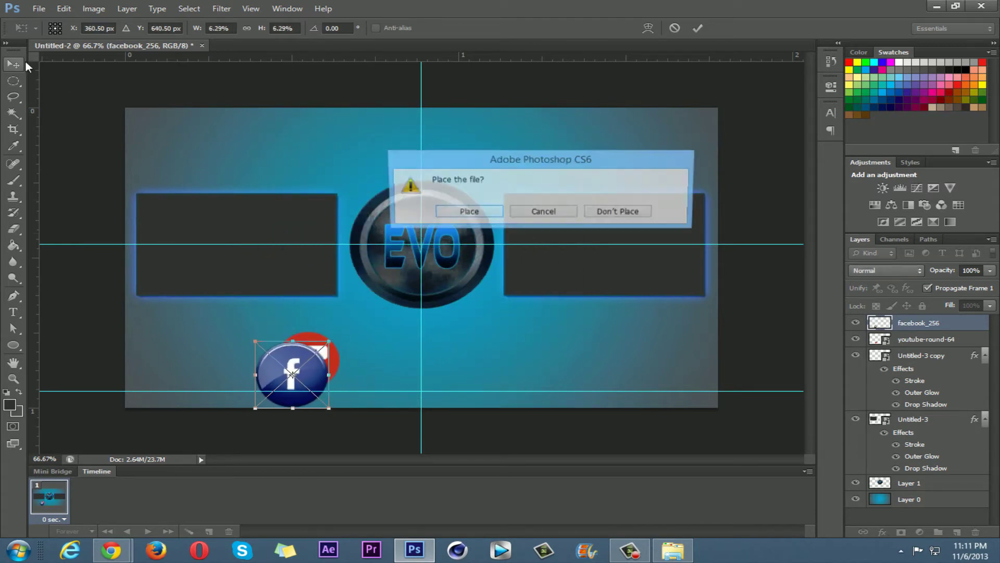
pyautogui.click(465, 213)
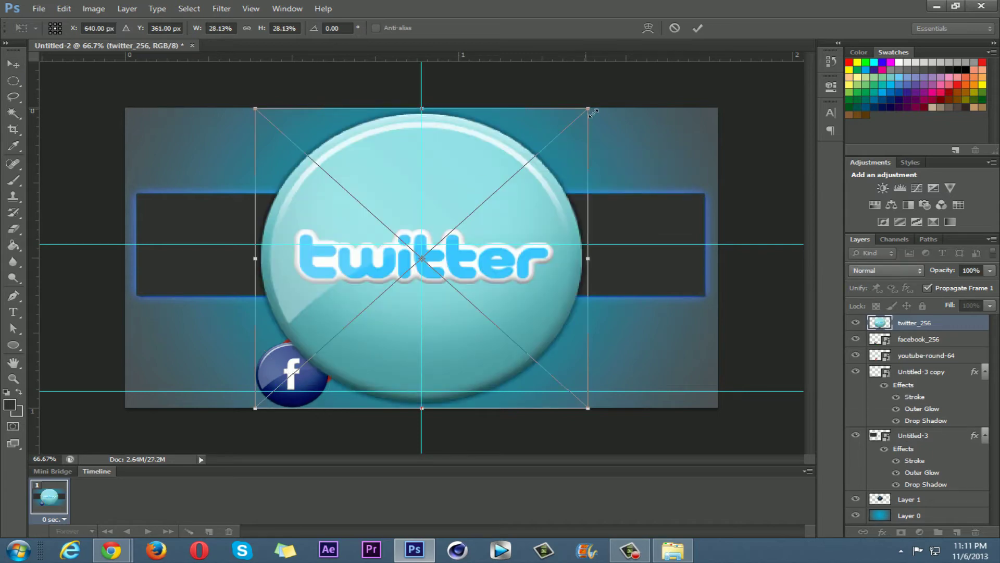
# Place the twitter_256 icon at about 6% scale and move it onto the lower guide beneath the left panel's outer end.
pyautogui.moveTo(587, 108); pyautogui.dragTo(276, 298)
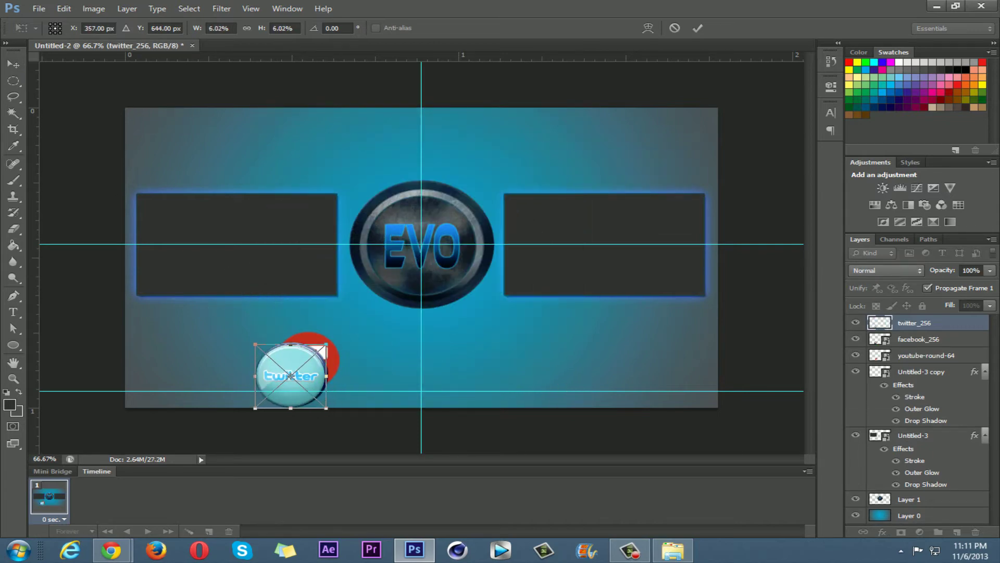
pyautogui.click(13, 63)
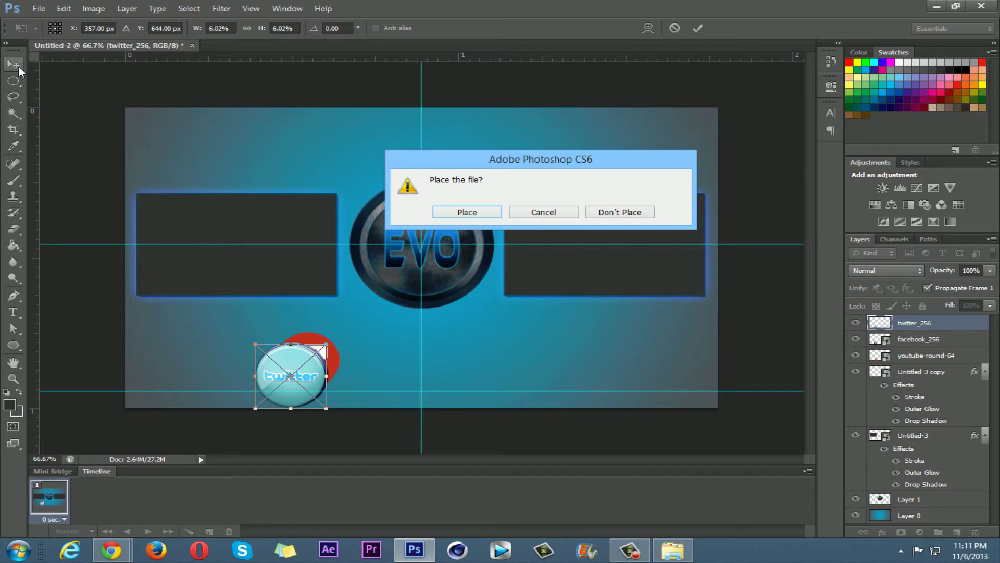
pyautogui.click(465, 213)
pyautogui.moveTo(330, 429); pyautogui.dragTo(204, 424)
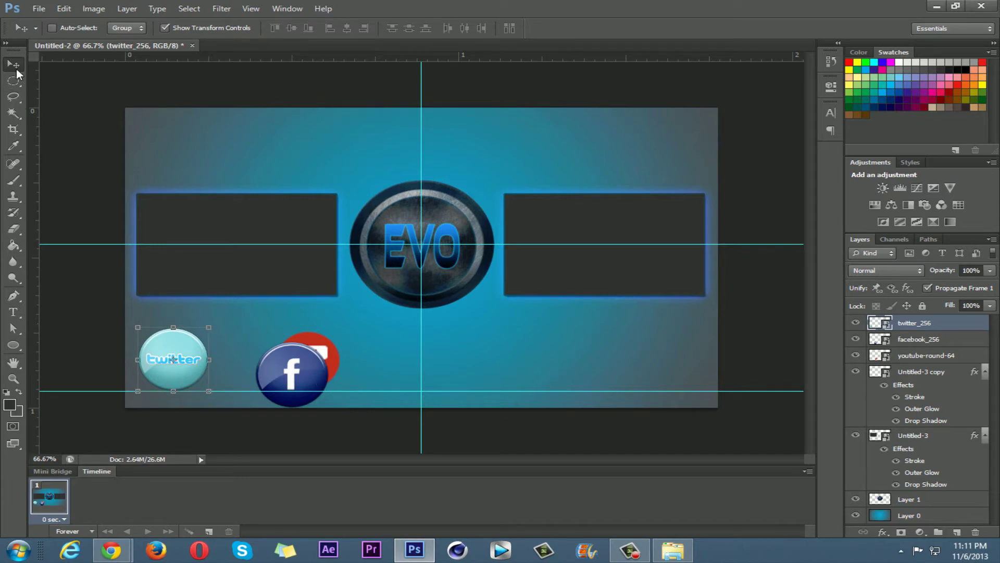
# Scale the Facebook icon down to about 4.6%, move it onto the Twitter icon and apply the transform.
pyautogui.click(919, 340)
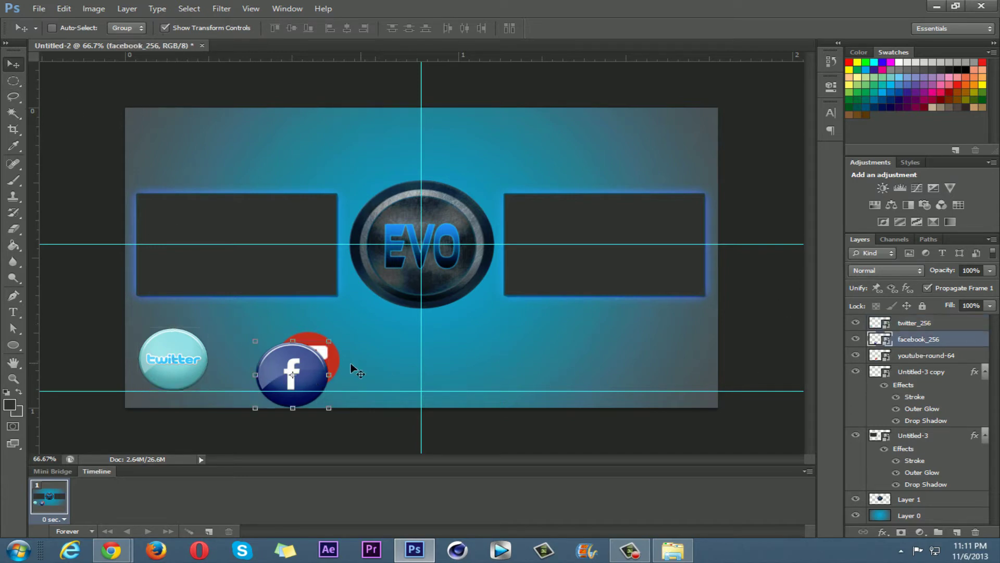
pyautogui.hotkey('ctrl', 't')
pyautogui.moveTo(291, 372); pyautogui.dragTo(313, 364)
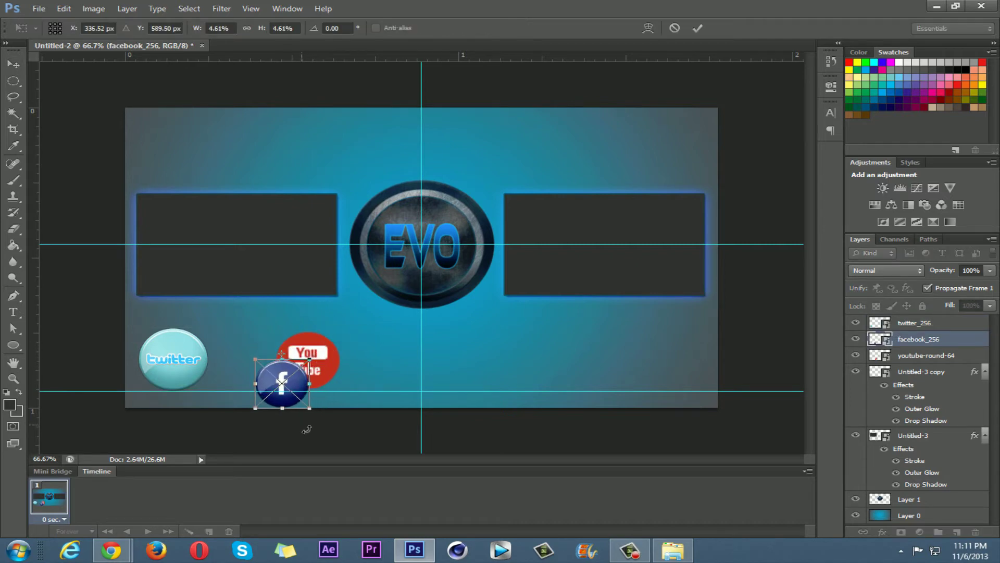
pyautogui.moveTo(295, 400); pyautogui.dragTo(181, 374)
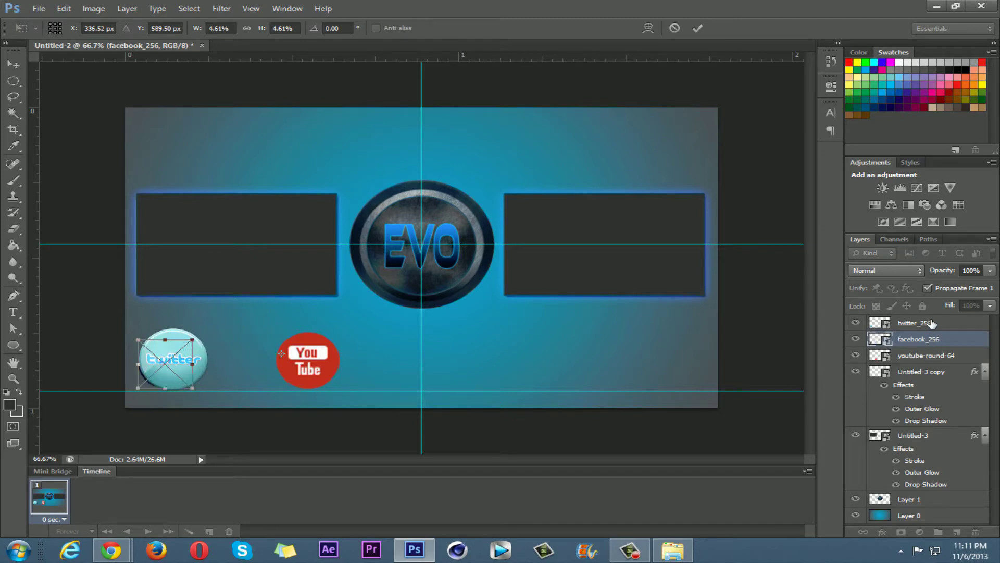
pyautogui.click(13, 64)
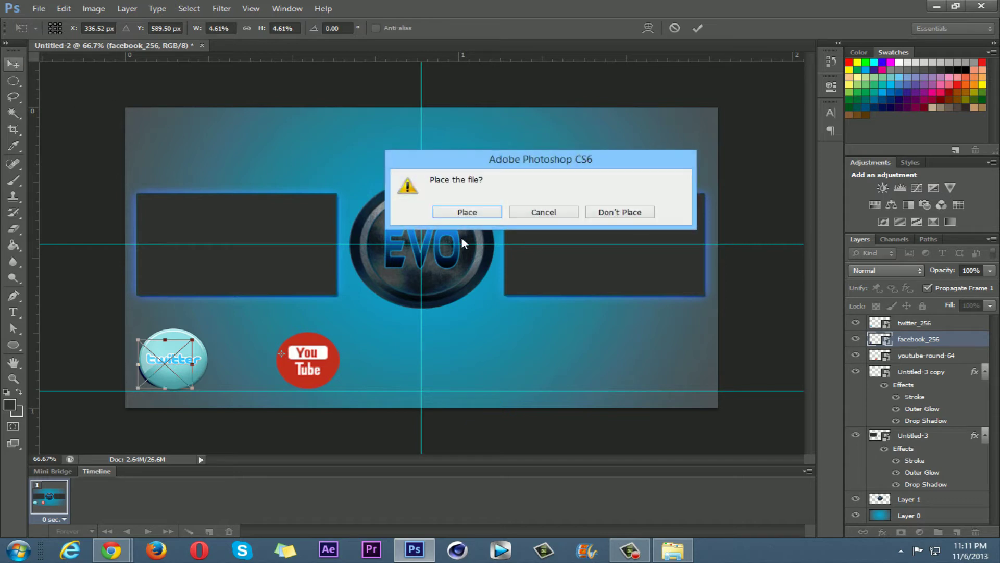
pyautogui.press('Return')
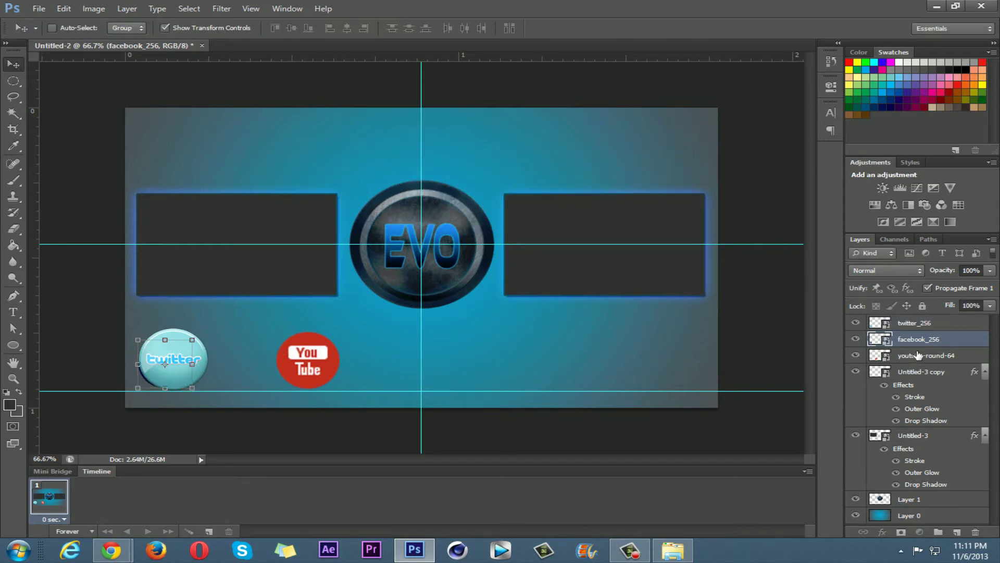
# Move the Facebook layer above the Twitter layer and scale its icon to about 6% to match the Twitter icon.
pyautogui.moveTo(920, 341); pyautogui.dragTo(921, 325)
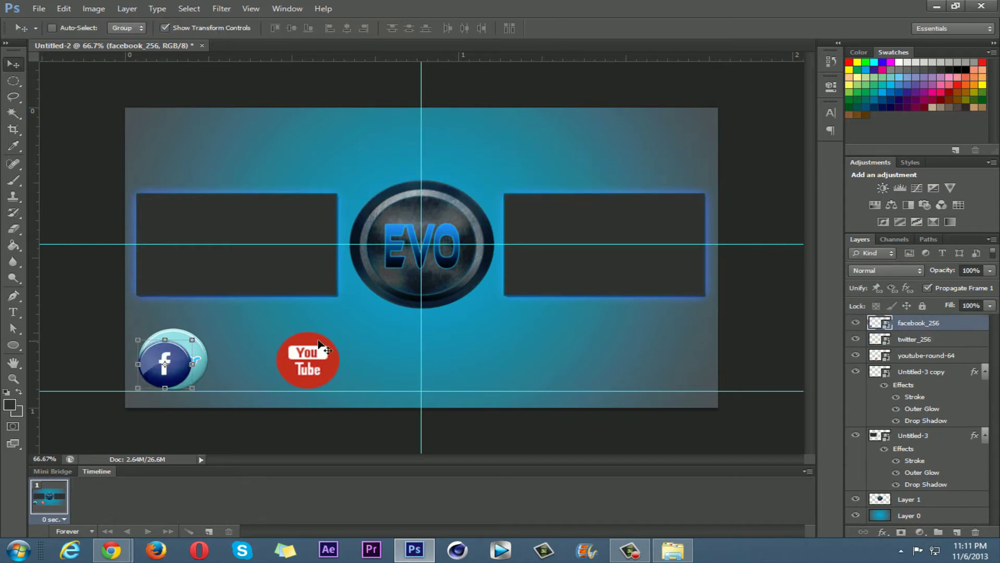
pyautogui.moveTo(194, 342); pyautogui.dragTo(214, 360)
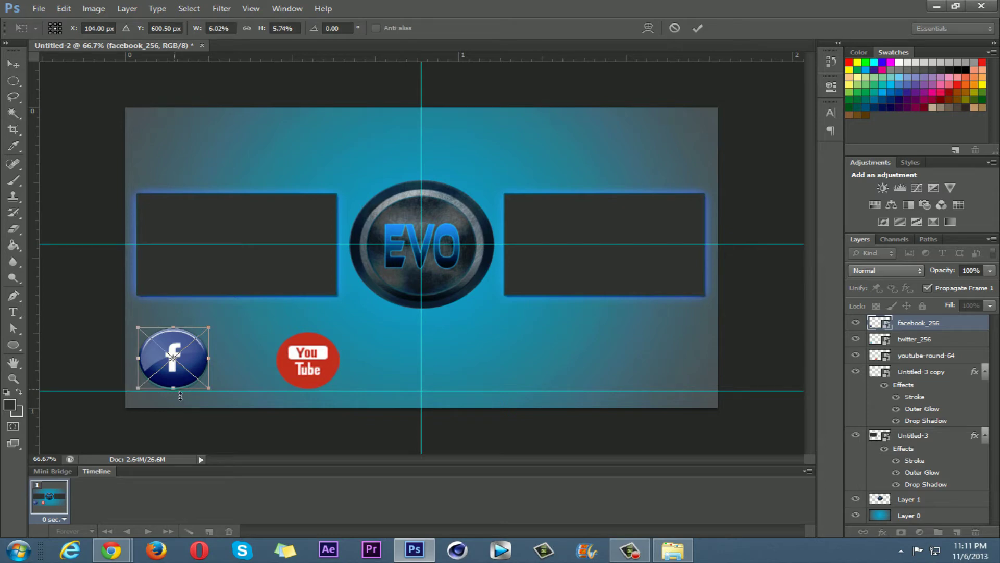
pyautogui.moveTo(180, 396); pyautogui.dragTo(180, 395)
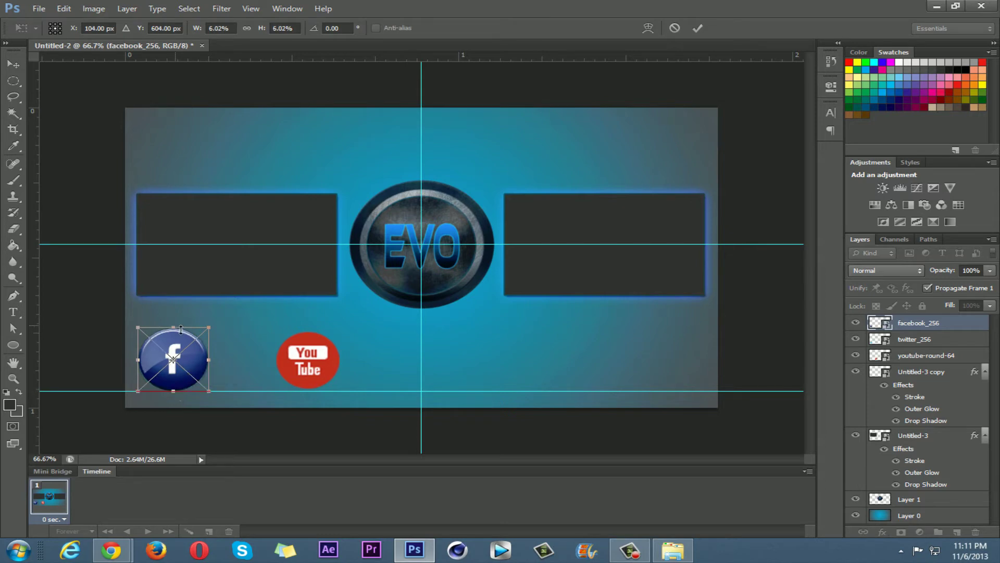
pyautogui.moveTo(179, 326); pyautogui.dragTo(180, 327)
pyautogui.moveTo(169, 414)
pyautogui.mouseDown()
pyautogui.moveTo(278, 421)
pyautogui.moveTo(172, 420)
pyautogui.mouseUp()
# Move the Facebook icon onto the vertical guide beneath the EVO badge, at X 640 px, and apply the transform.
pyautogui.moveTo(197, 376); pyautogui.dragTo(421, 377)
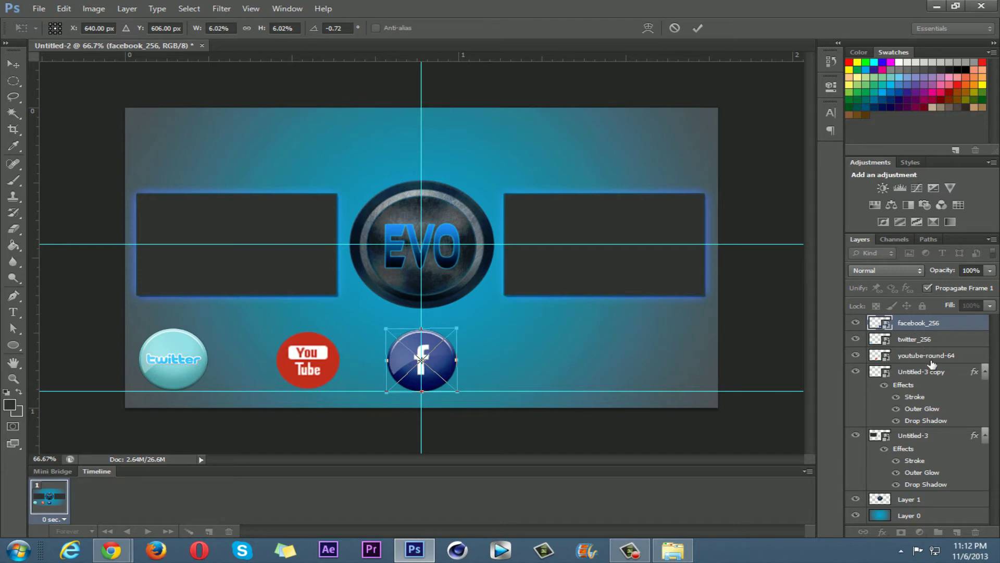
pyautogui.click(14, 64)
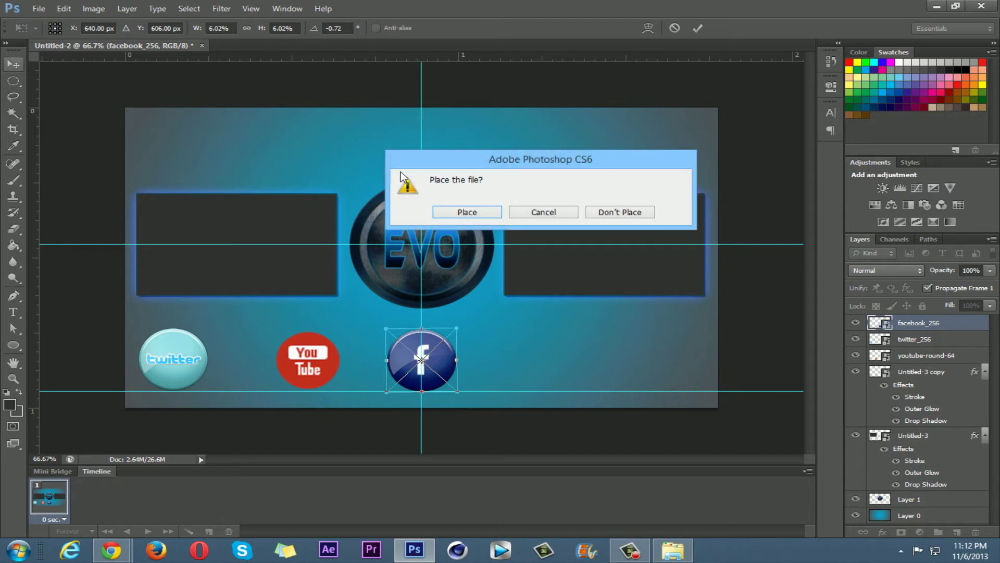
pyautogui.click(469, 212)
# Move the YouTube layer above the Twitter layer and position its icon over the Twitter icon.
pyautogui.moveTo(931, 356); pyautogui.dragTo(933, 339)
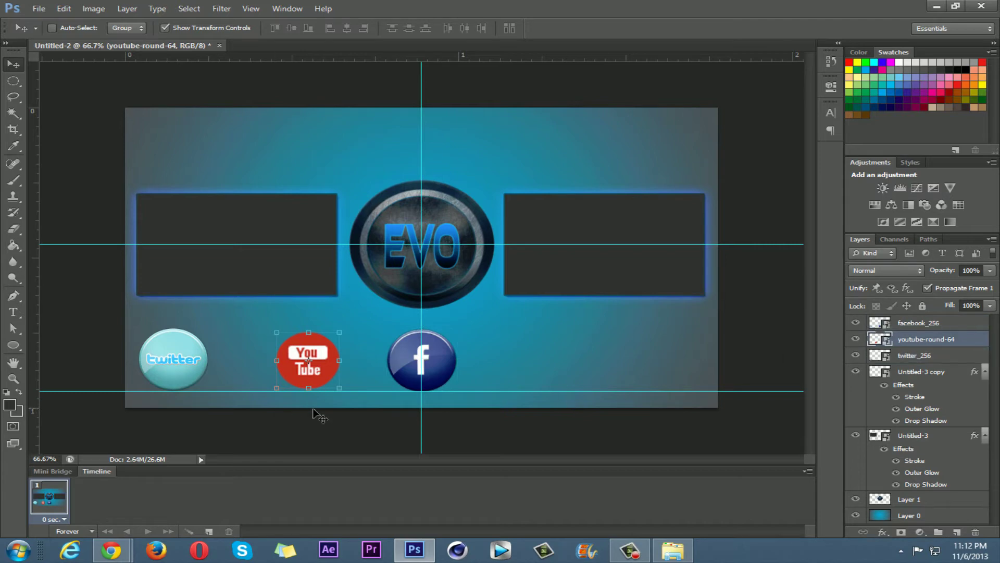
pyautogui.moveTo(320, 414); pyautogui.dragTo(186, 413)
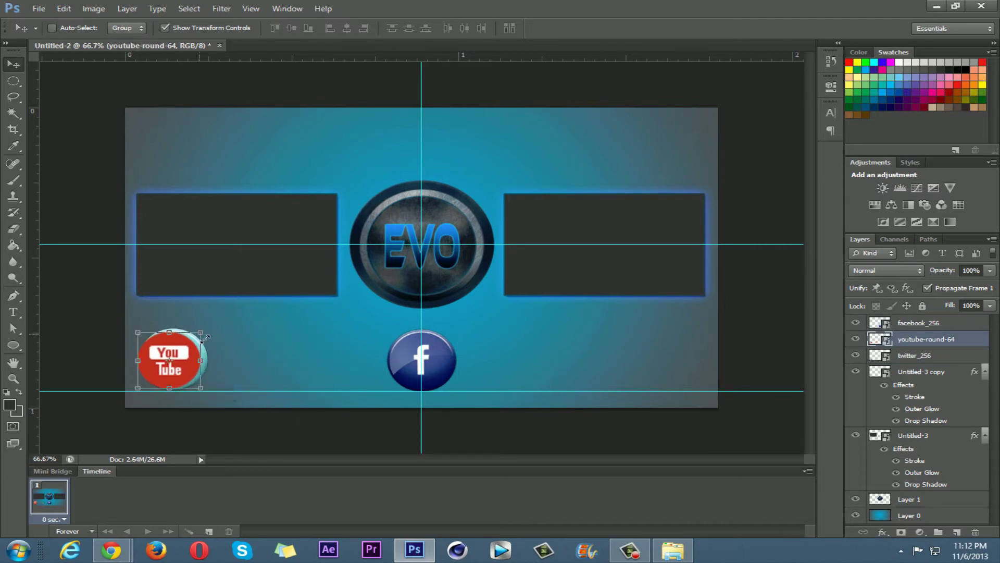
pyautogui.hotkey('ctrl', 't')
pyautogui.moveTo(209, 328); pyautogui.dragTo(218, 365)
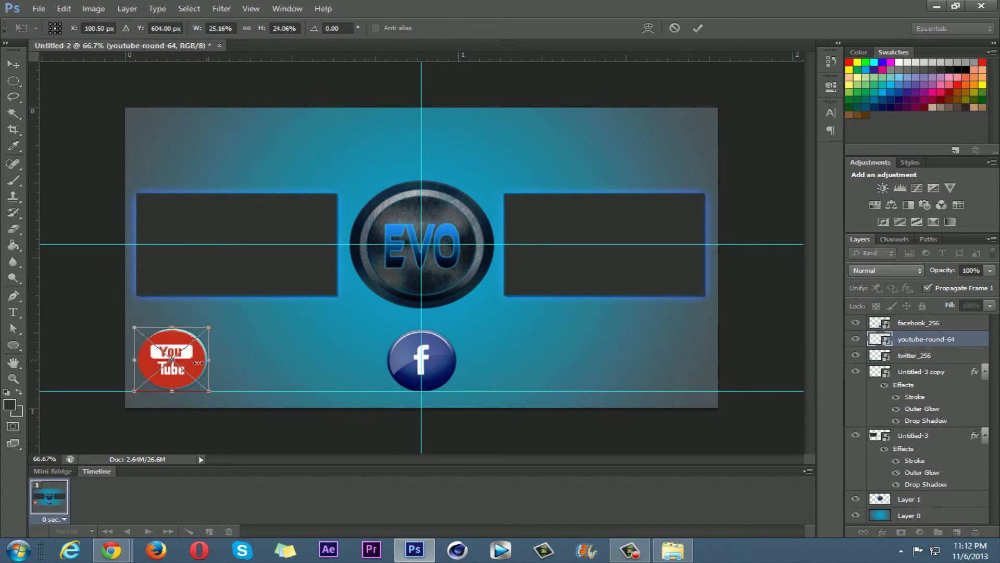
pyautogui.moveTo(180, 332); pyautogui.dragTo(208, 331)
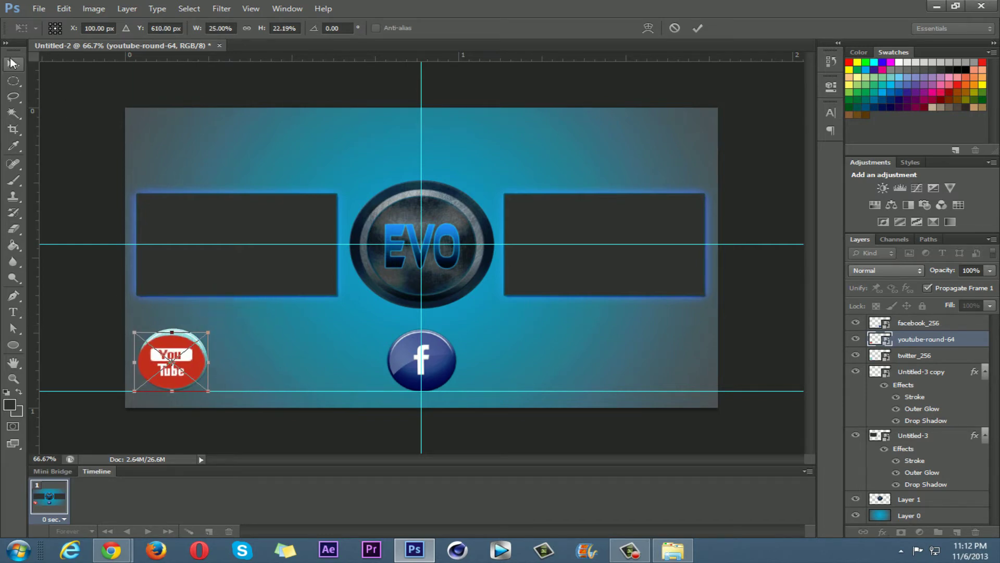
pyautogui.click(13, 63)
pyautogui.click(606, 212)
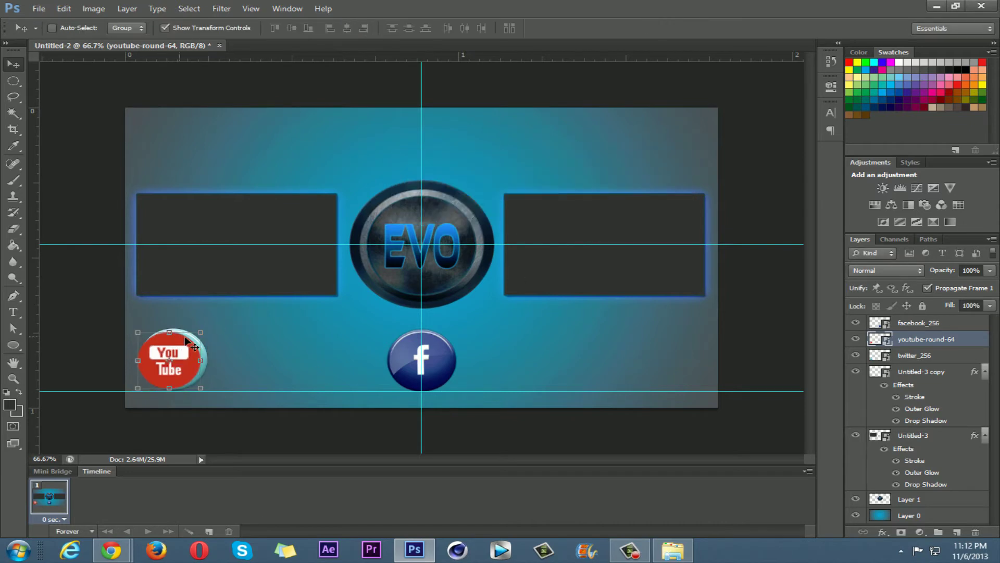
# Scale the YouTube icon to about 25.8% by 24.8% and move it beneath the right panel's outer end on the lower guide.
pyautogui.moveTo(208, 331)
pyautogui.mouseDown()
pyautogui.moveTo(214, 363)
pyautogui.moveTo(219, 332)
pyautogui.mouseUp()
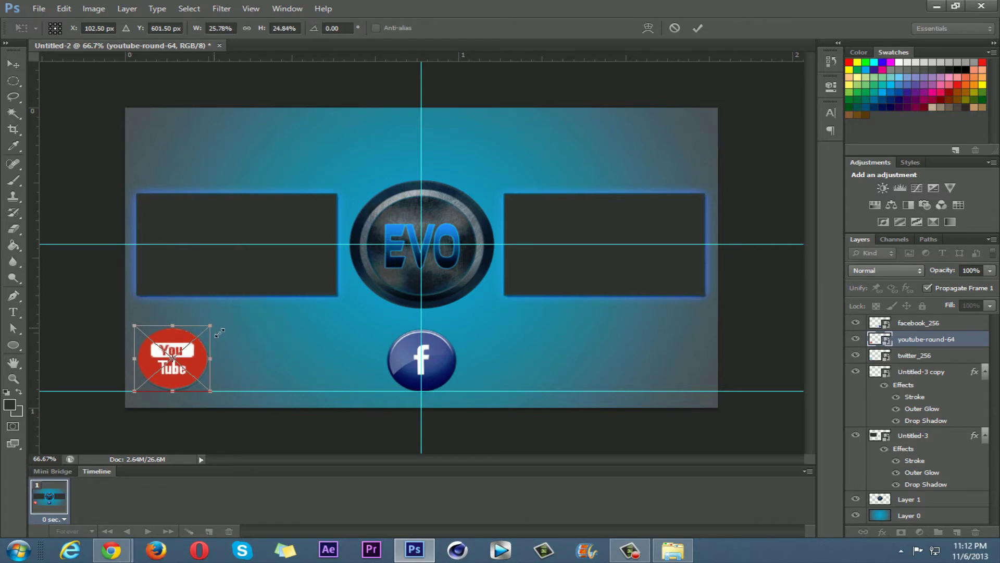
pyautogui.moveTo(169, 369)
pyautogui.mouseDown()
pyautogui.moveTo(667, 368)
pyautogui.moveTo(658, 367)
pyautogui.mouseUp()
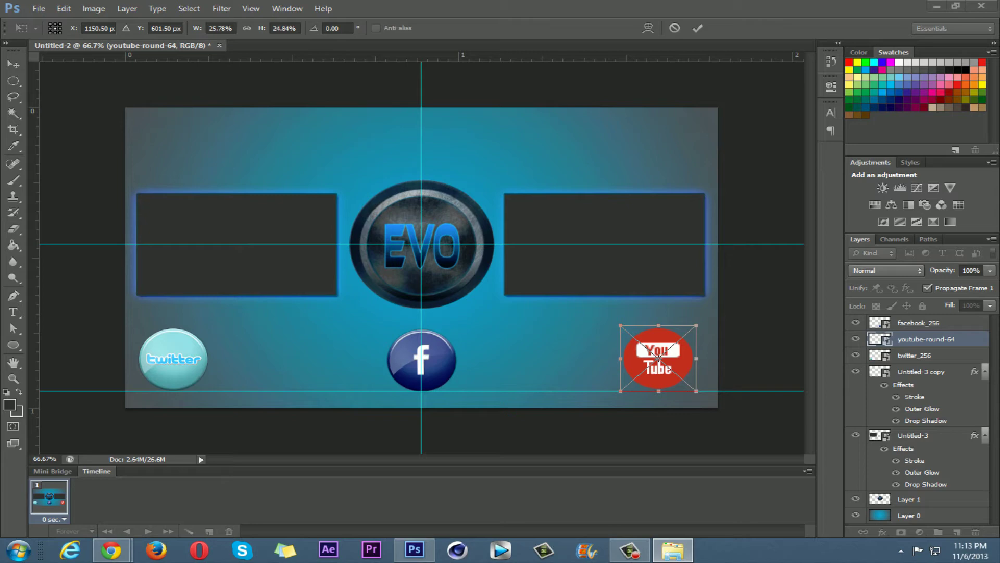
# Apply the YouTube icon's transform, open youtube-subscribe-button-psd-photoshop-july-2013.psd and return to the Untitled-2 document.
pyautogui.click(56, 327)
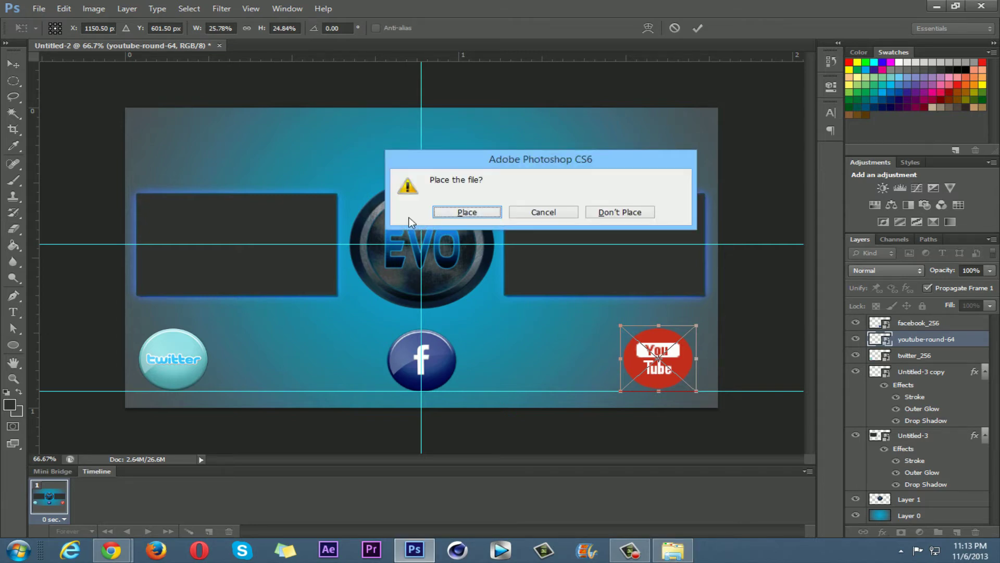
pyautogui.click(444, 214)
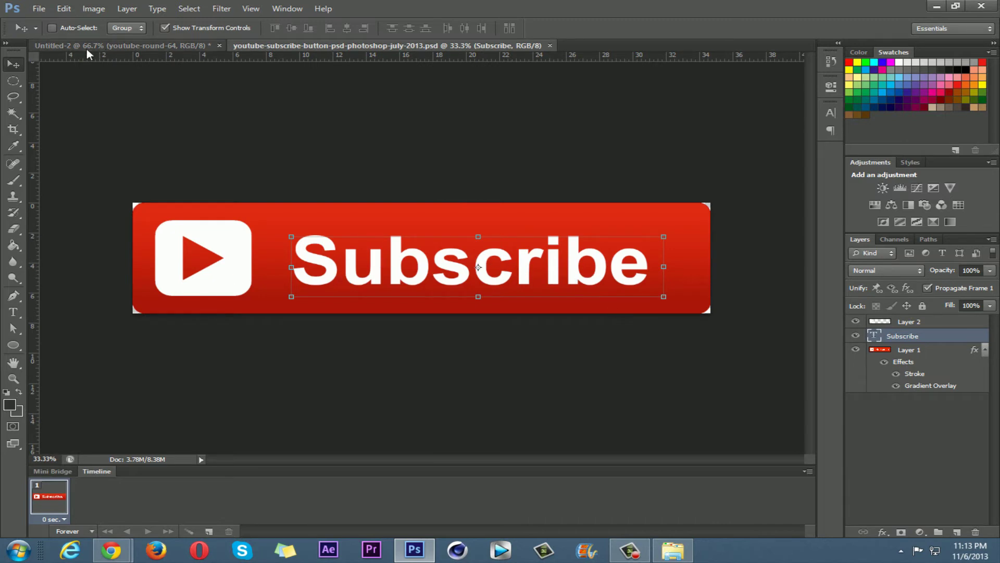
pyautogui.click(105, 49)
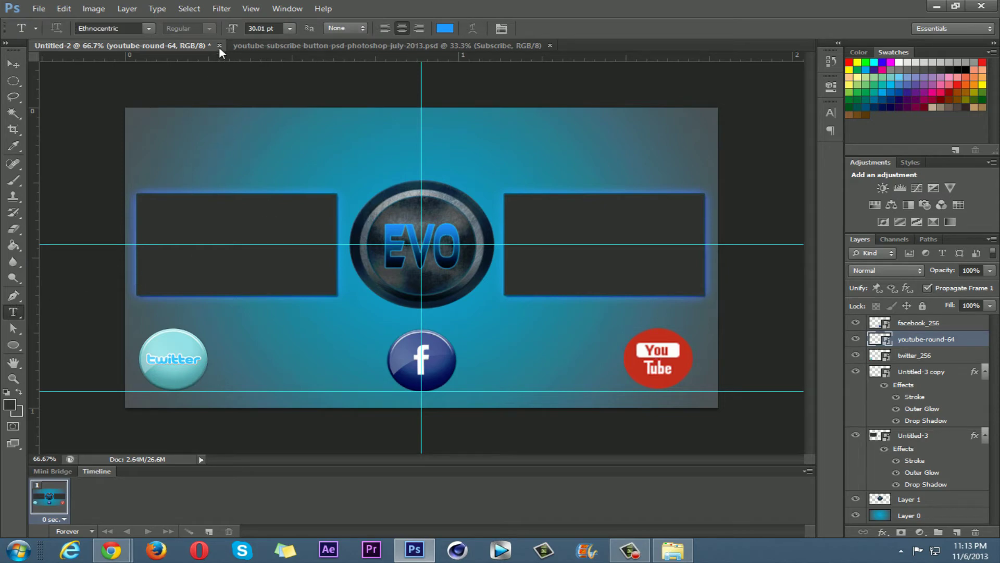
# Start a text label reading CH in Ethnocentric above the left panel's outer corner.
pyautogui.click(140, 184)
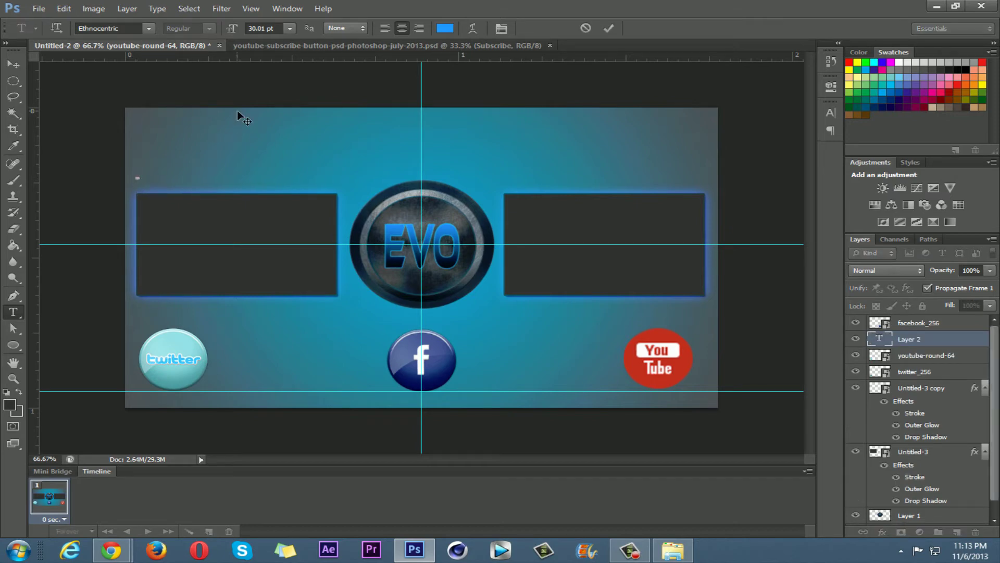
pyautogui.write('CH')
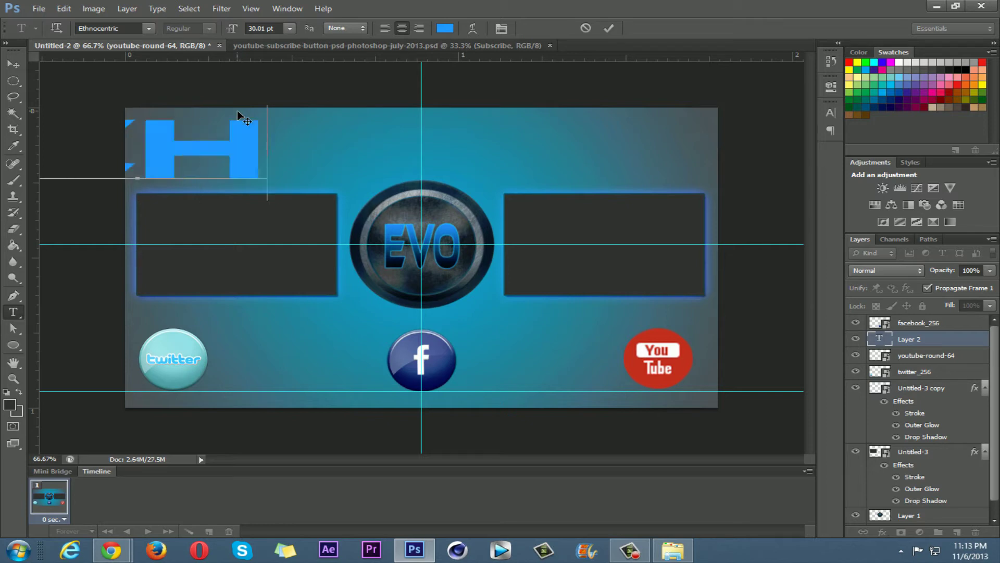
pyautogui.click(452, 30)
pyautogui.click(681, 107)
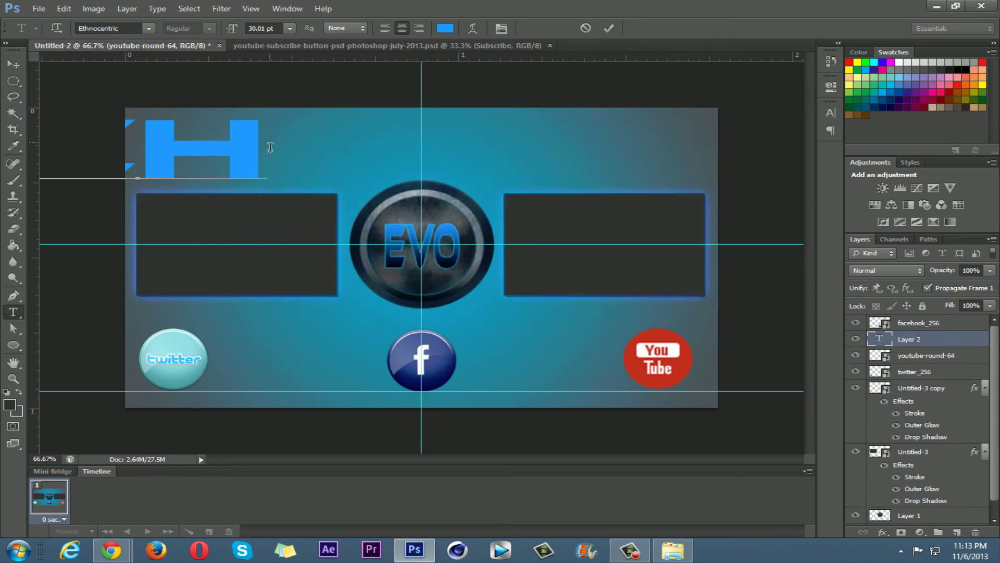
# Recolour the CH text dark grey, reduce it to 7.01 pt and move it onto the left panel's upper edge.
pyautogui.moveTo(270, 147); pyautogui.dragTo(44, 152)
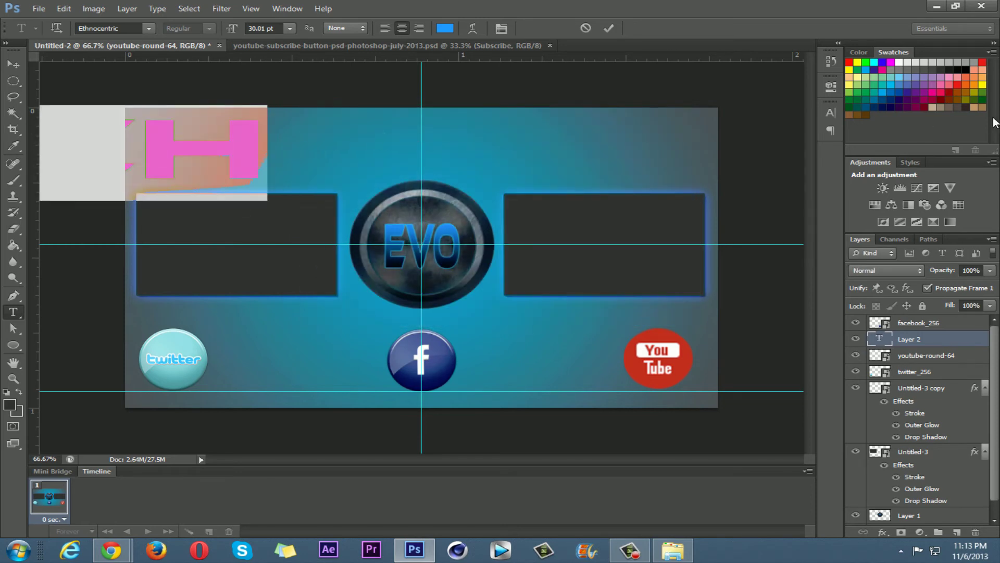
pyautogui.click(941, 72)
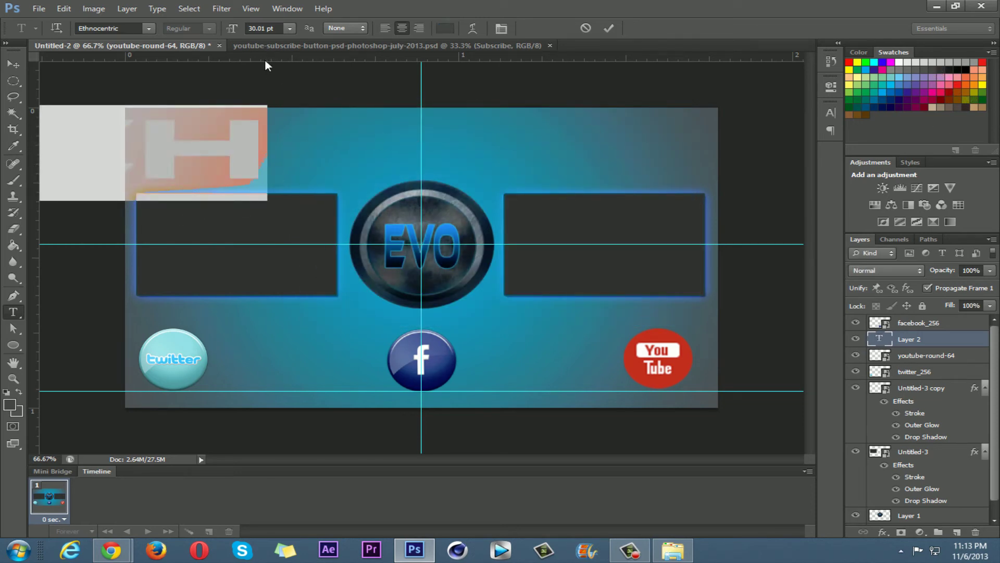
pyautogui.moveTo(232, 28); pyautogui.dragTo(225, 30)
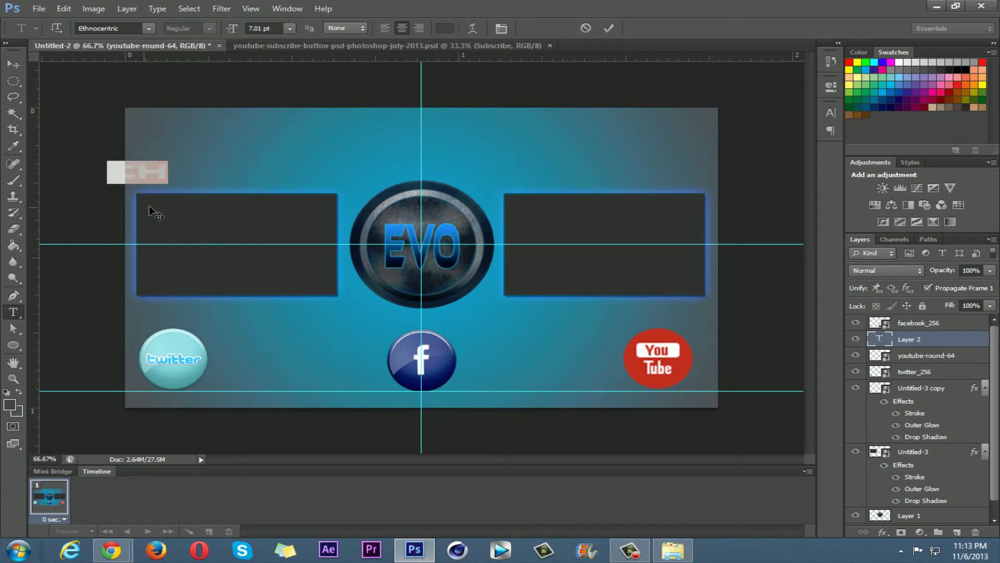
pyautogui.moveTo(150, 210)
pyautogui.mouseDown()
pyautogui.moveTo(143, 202)
pyautogui.moveTo(168, 210)
pyautogui.mouseUp()
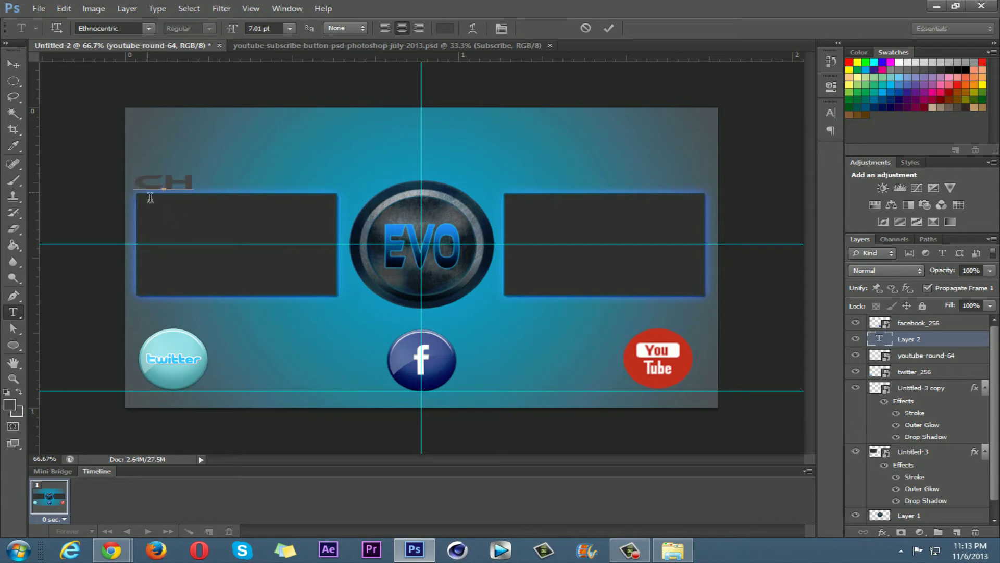
# Extend the label to read CHECK and move it above the left panel.
pyautogui.write('ECJ')
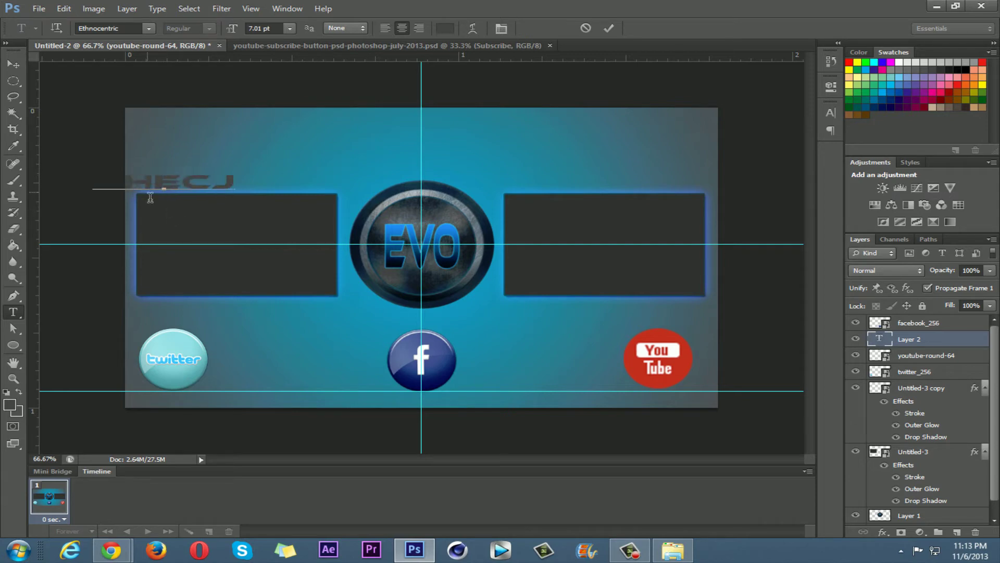
pyautogui.press('BackSpace')
pyautogui.write('K')
pyautogui.moveTo(223, 228); pyautogui.dragTo(257, 221)
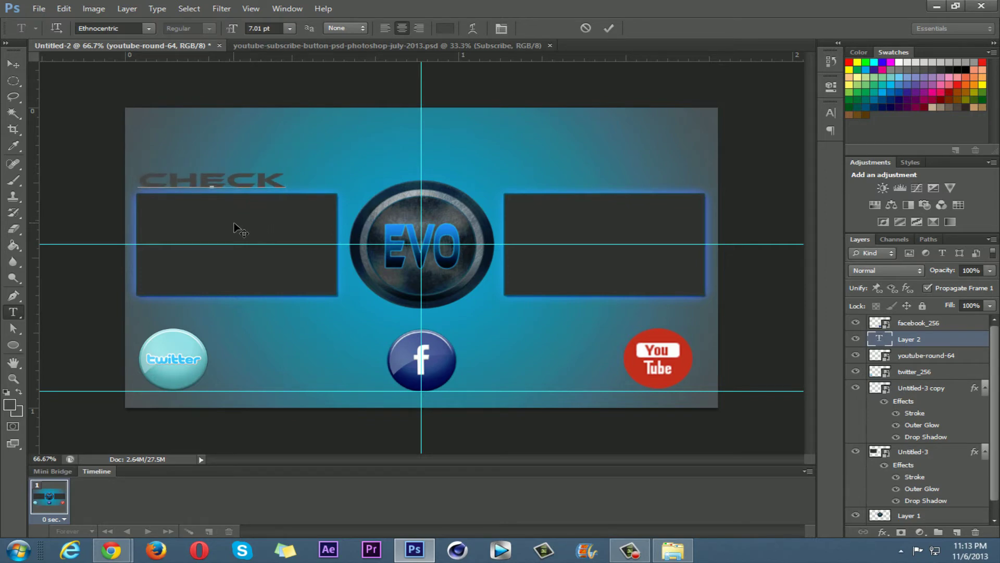
# Clear the label above the left panel and retype it as CHECK OUT.
pyautogui.press('BackSpace')
pyautogui.press('BackSpace')
pyautogui.press('BackSpace')
pyautogui.press('BackSpace')
pyautogui.press('BackSpace')
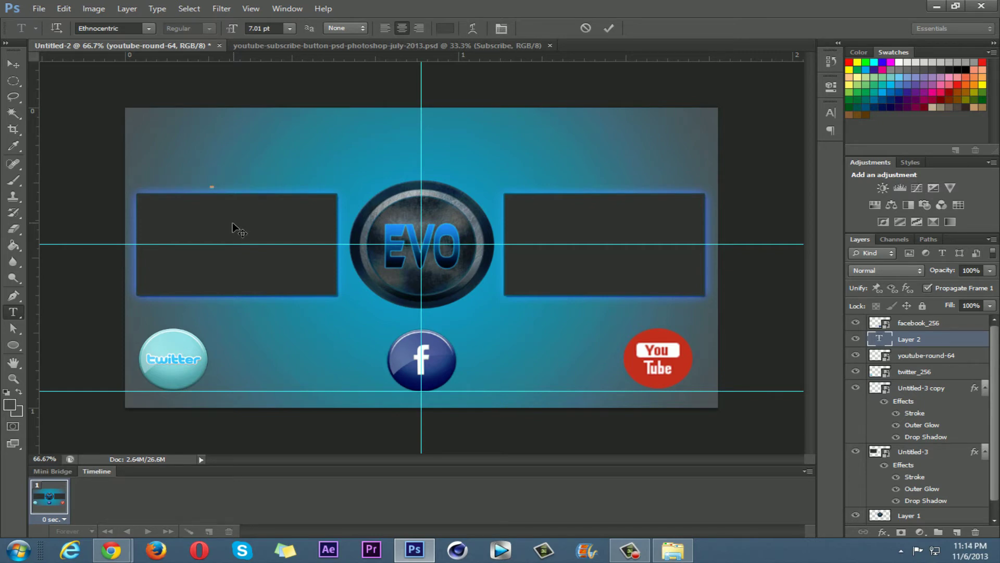
pyautogui.press('F9')
pyautogui.write('CHE')
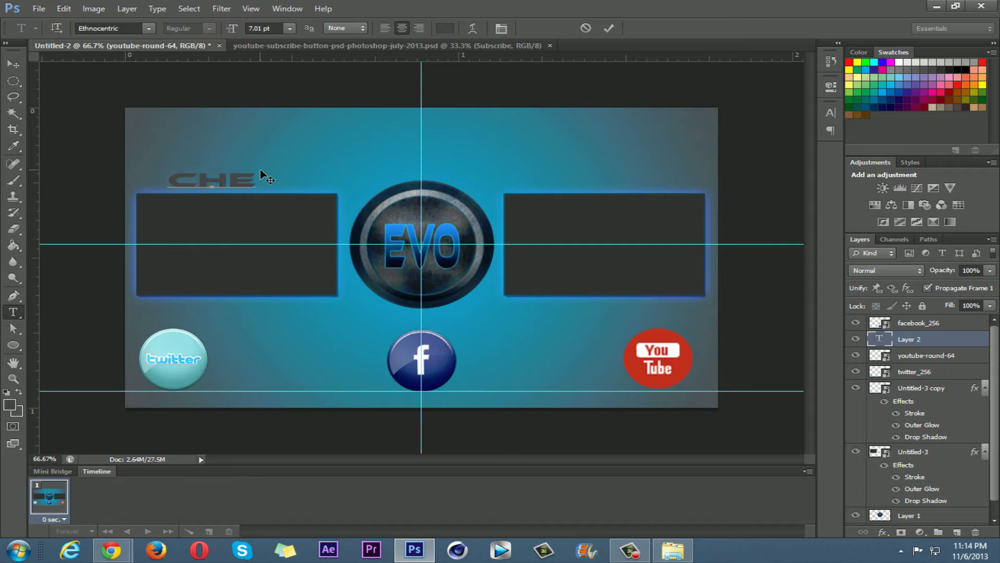
pyautogui.write('CK')
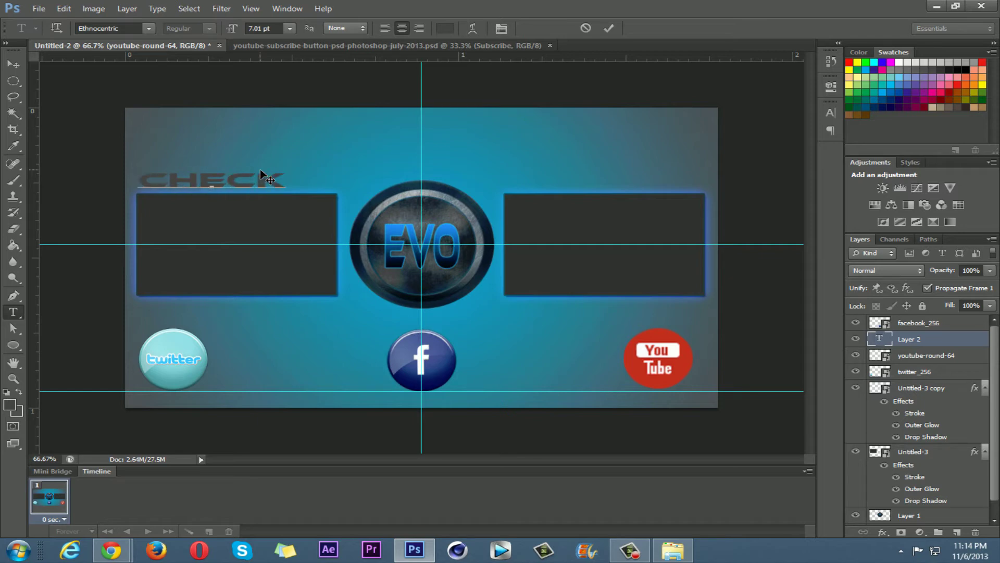
pyautogui.write(' OUT')
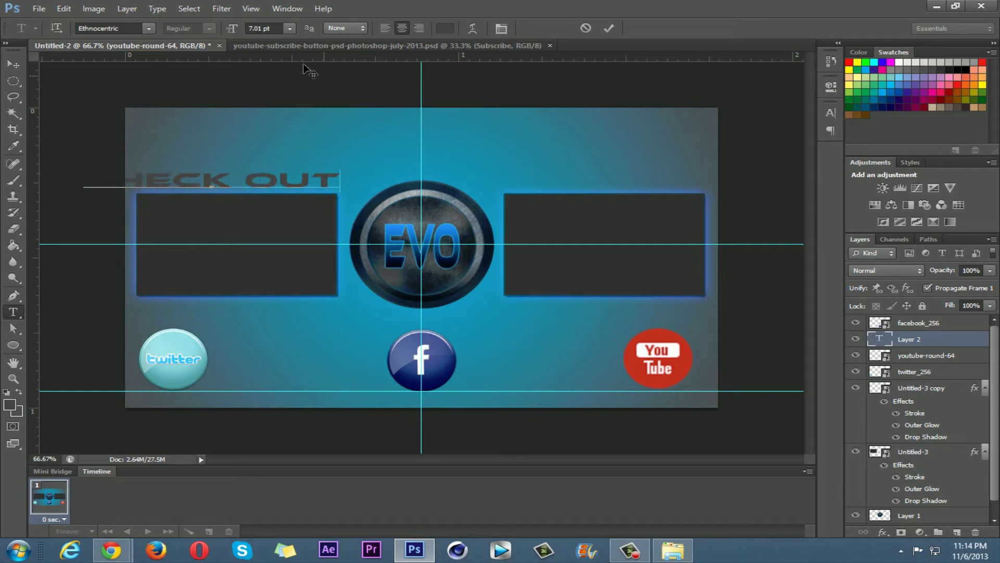
# Reduce the CHECK OUT text to 6.01 pt and centre it just above the left panel.
pyautogui.moveTo(340, 179); pyautogui.dragTo(73, 179)
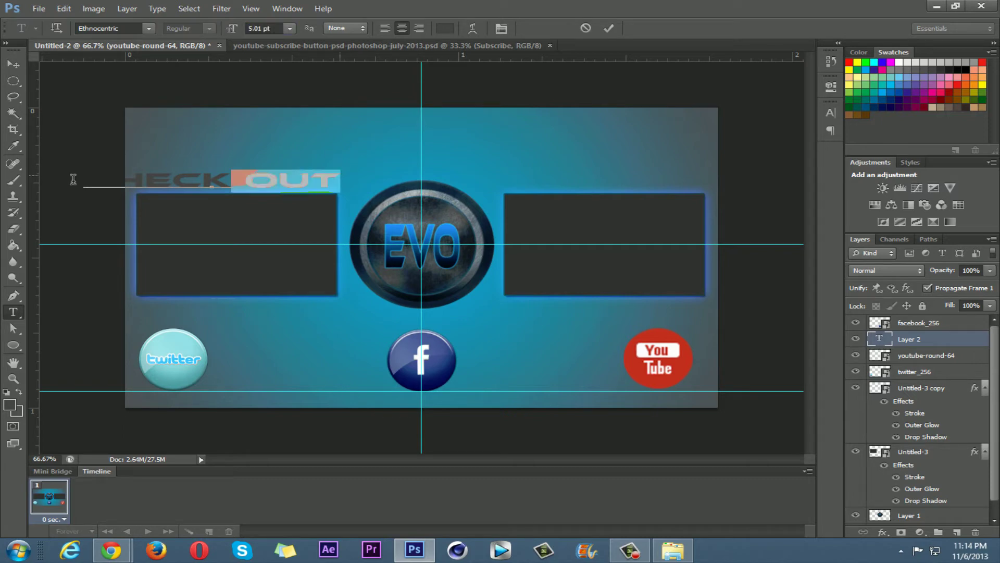
pyautogui.moveTo(238, 33); pyautogui.dragTo(236, 37)
pyautogui.moveTo(248, 276); pyautogui.dragTo(274, 252)
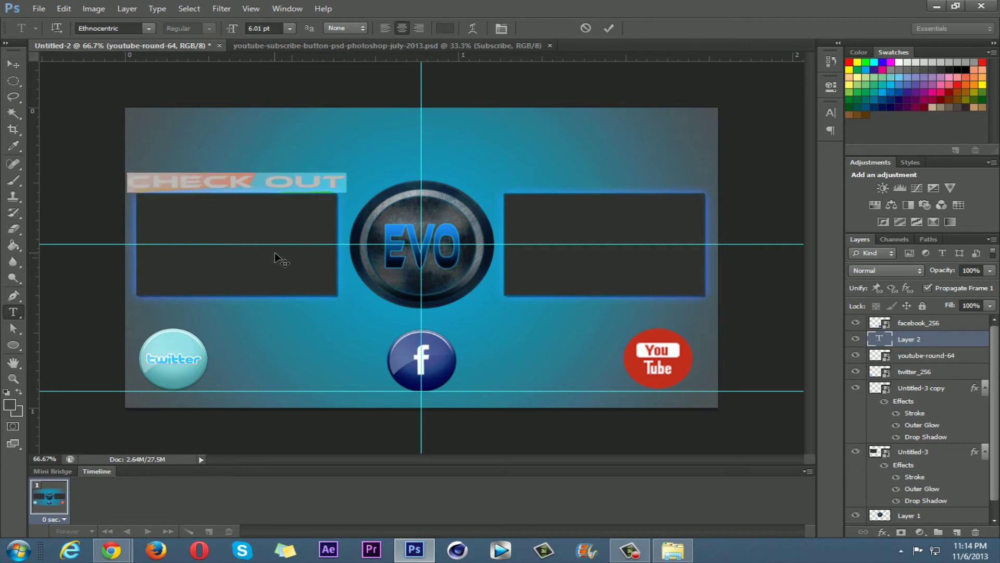
pyautogui.click(256, 183)
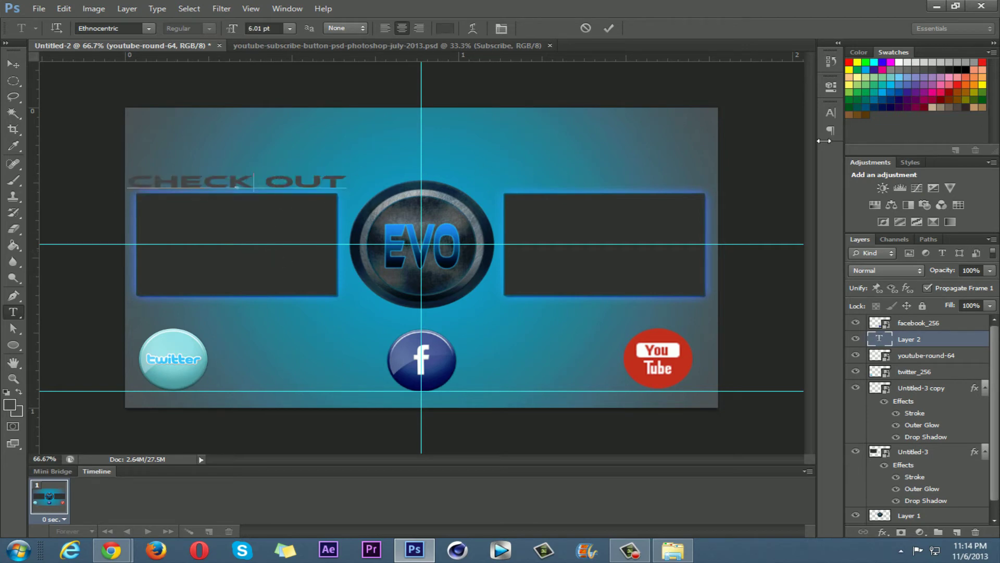
# Recolour the whole CHECK OUT label with a near-black swatch.
pyautogui.click(946, 76)
pyautogui.moveTo(346, 183); pyautogui.dragTo(127, 182)
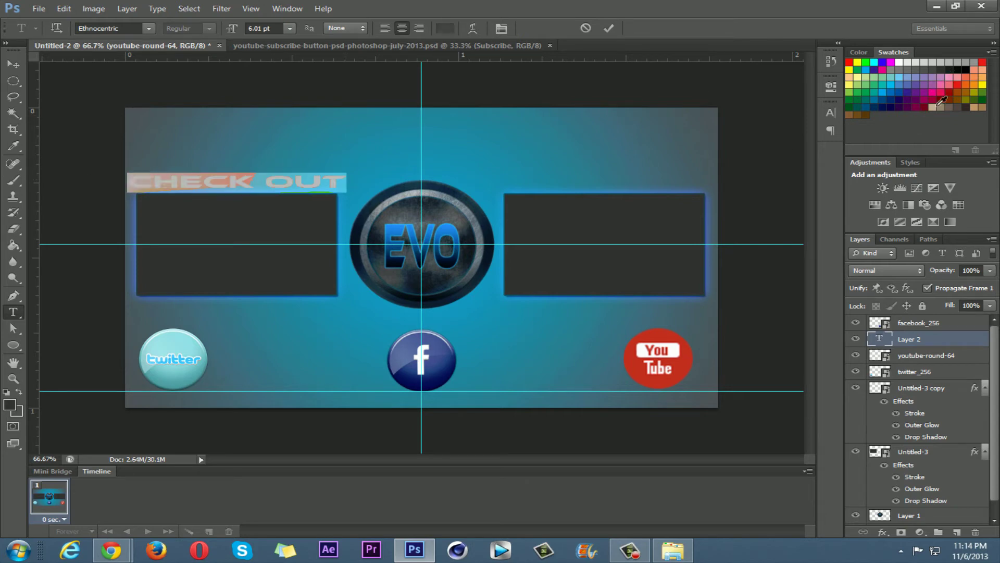
pyautogui.click(948, 78)
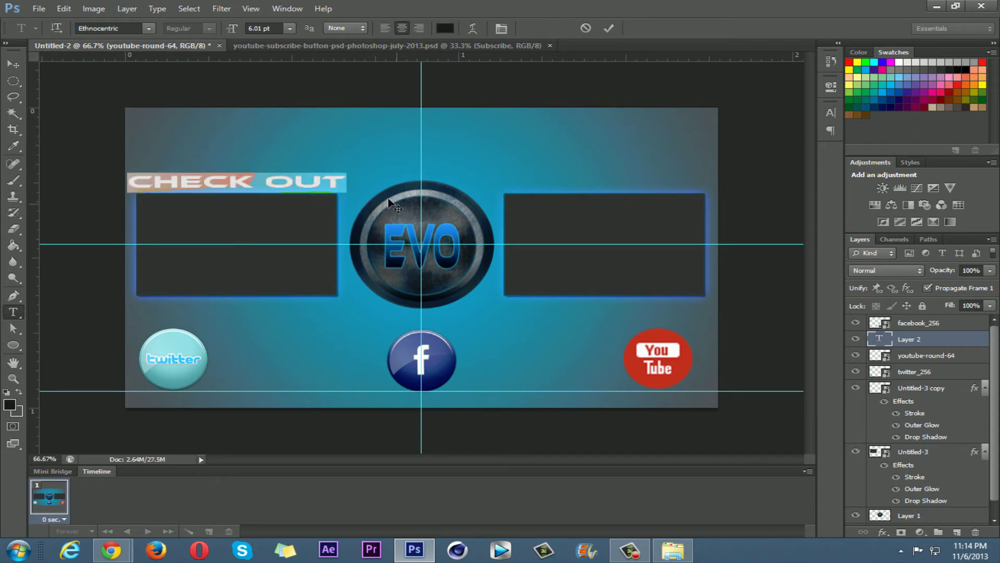
pyautogui.click(300, 185)
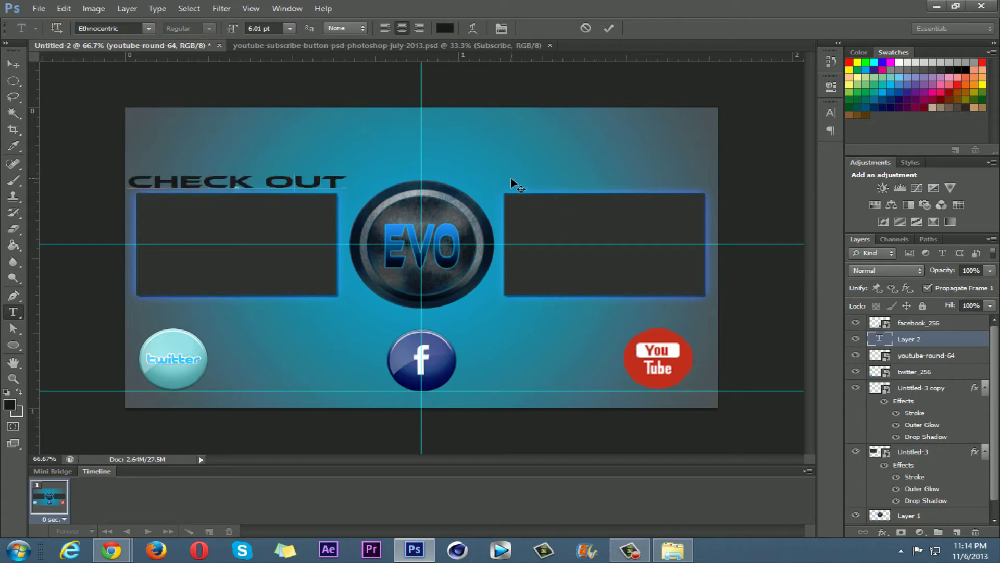
# Add a second text label reading ALSO CHECK OUT directly above Layer 0 and shift it towards the right panel's upper edge.
pyautogui.moveTo(16, 315); pyautogui.dragTo(89, 314)
pyautogui.scroll(-1, 929, 339)
pyautogui.click(938, 516)
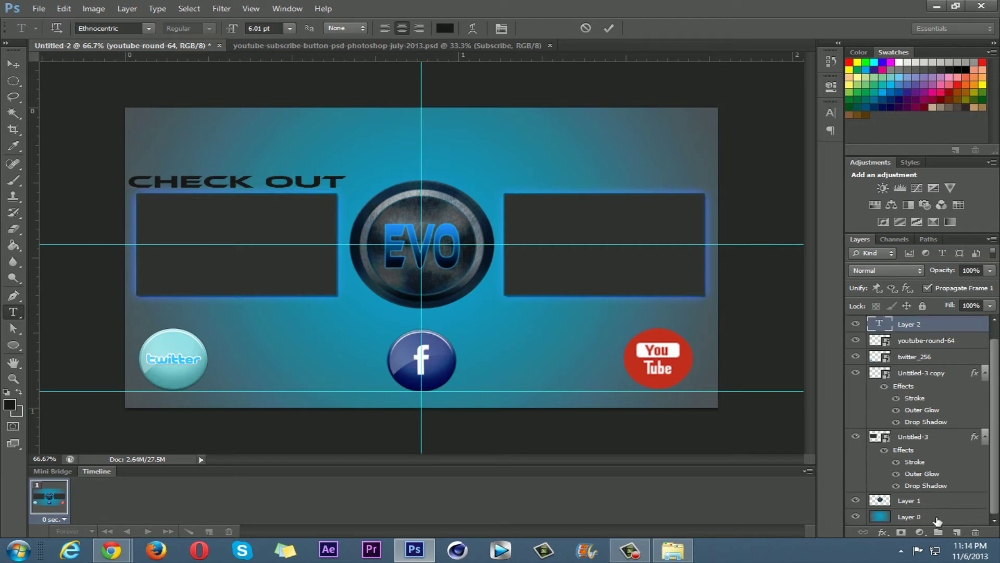
pyautogui.click(512, 182)
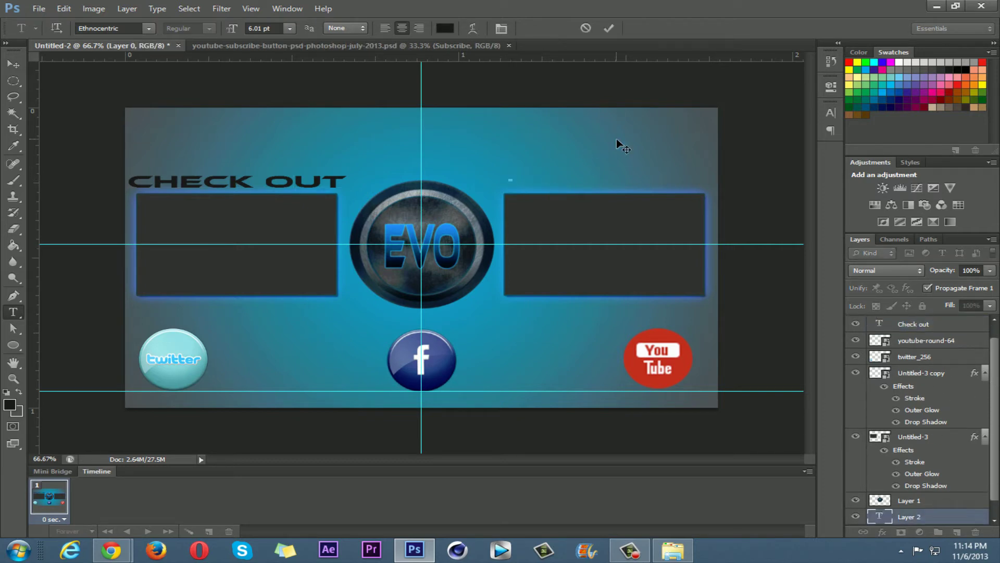
pyautogui.write('also ')
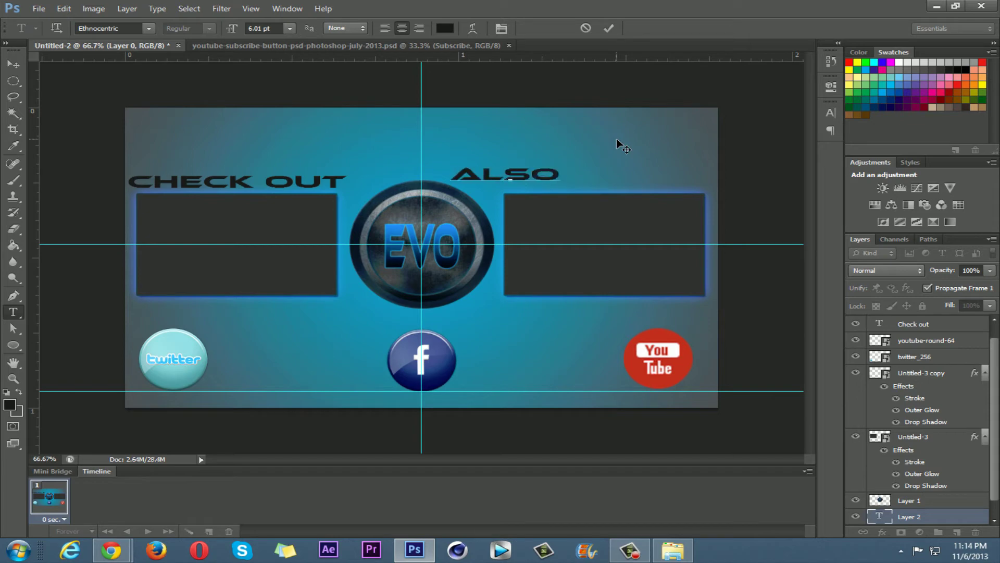
pyautogui.write('check out')
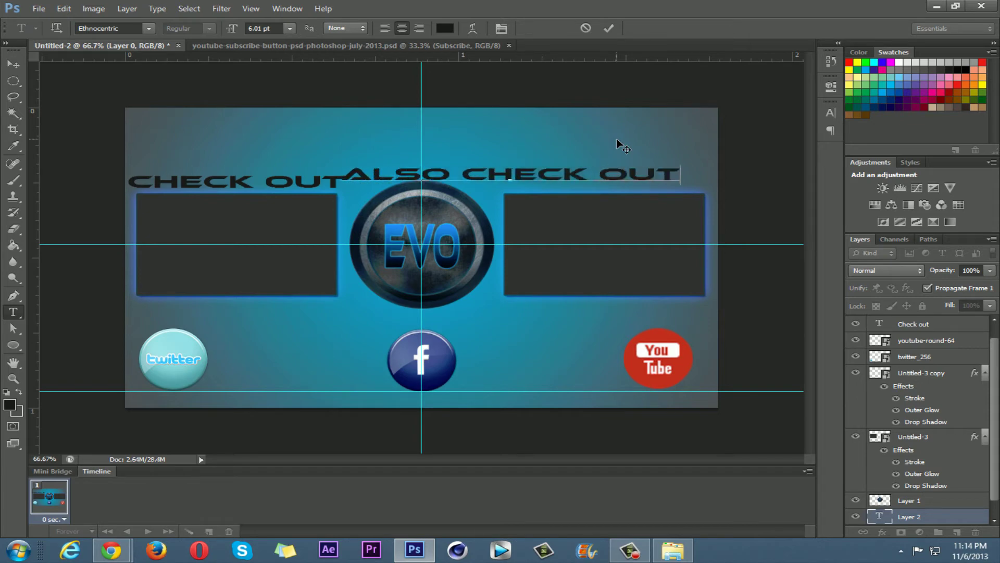
pyautogui.moveTo(348, 178); pyautogui.dragTo(700, 187)
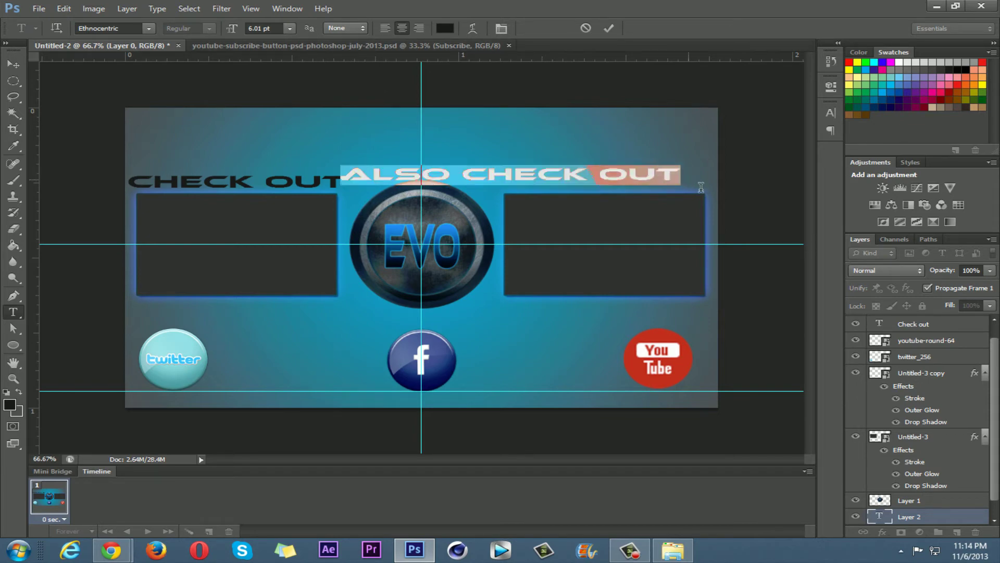
pyautogui.moveTo(617, 202); pyautogui.dragTo(646, 214)
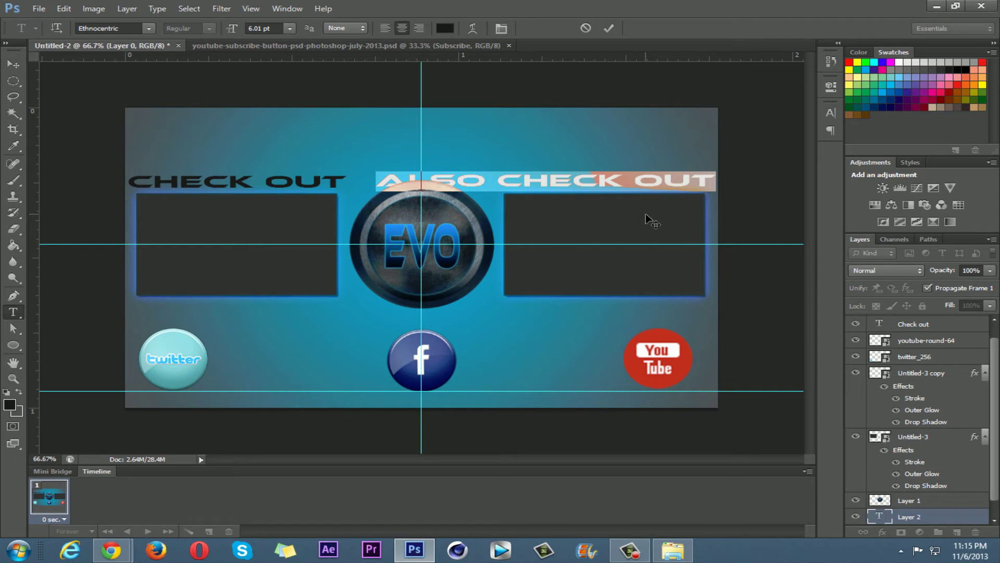
# Replace the ALSO CHECK OUT text with RANDOM and centre it above the right panel.
pyautogui.write('RAN')
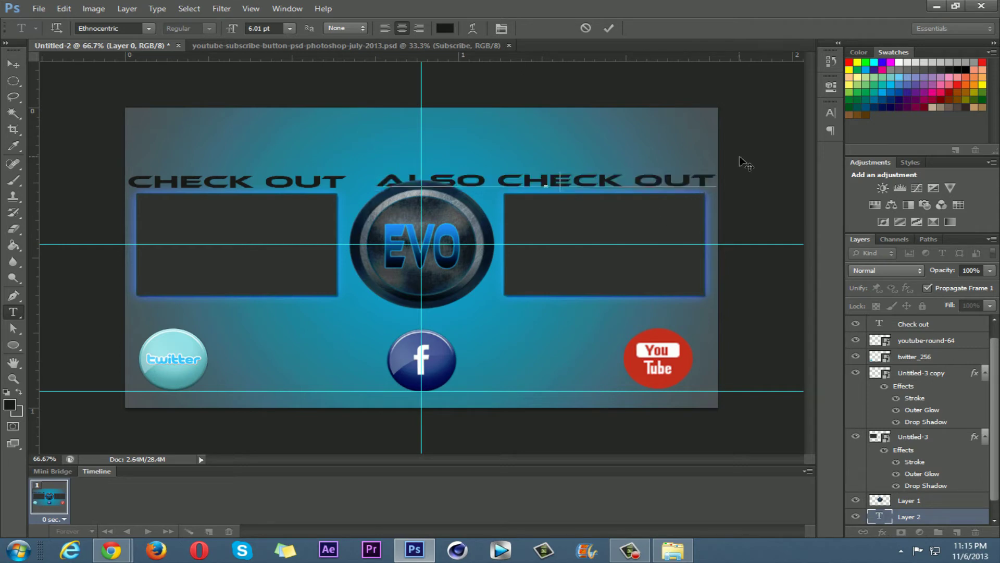
pyautogui.write('DOM')
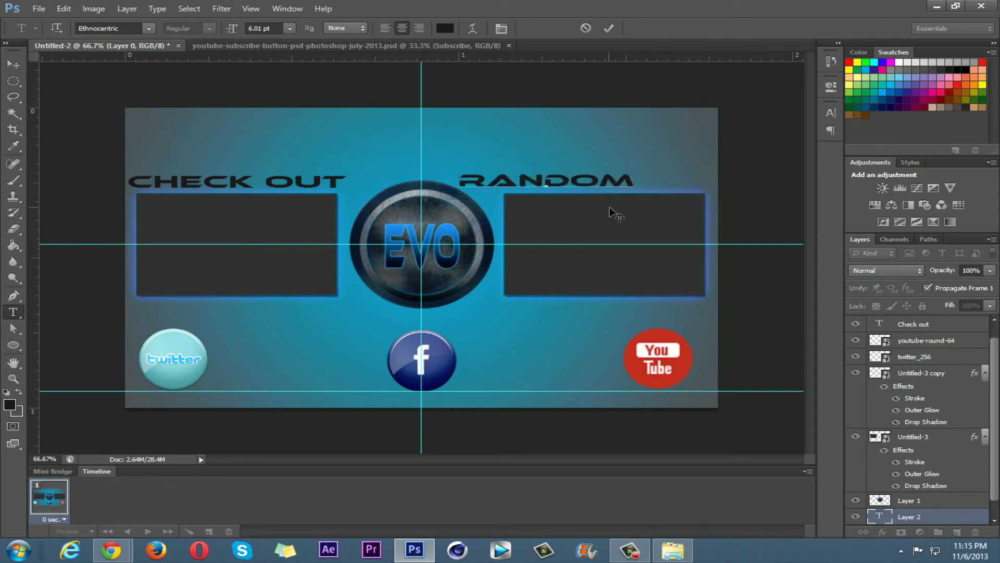
pyautogui.press('BackSpace')
pyautogui.press('BackSpace')
pyautogui.press('BackSpace')
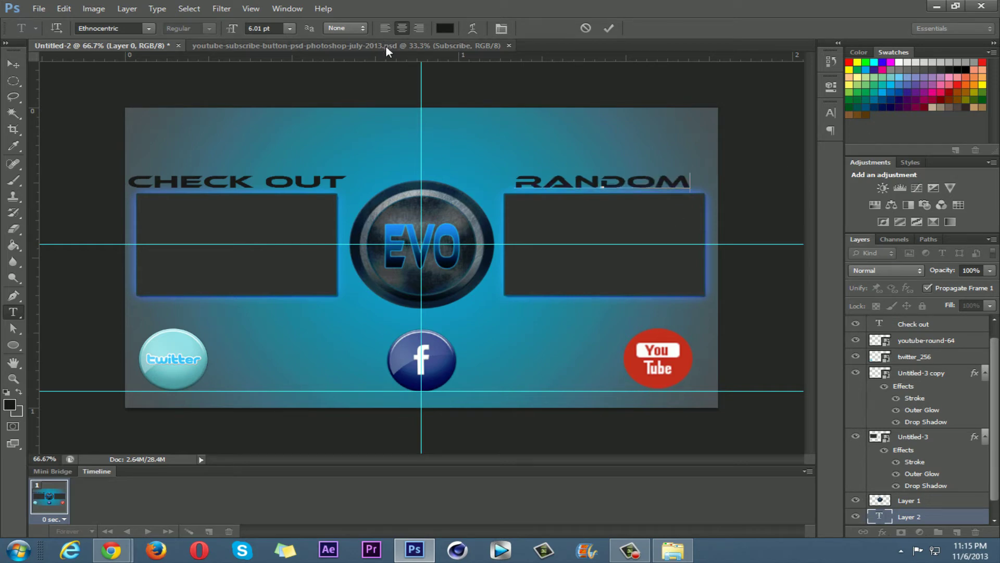
# In youtube-subscribe-button-psd-photoshop-july-2013.psd, set the Subscribe text's font to Ethnocentric and replace its wording with SUB.
pyautogui.click(343, 45)
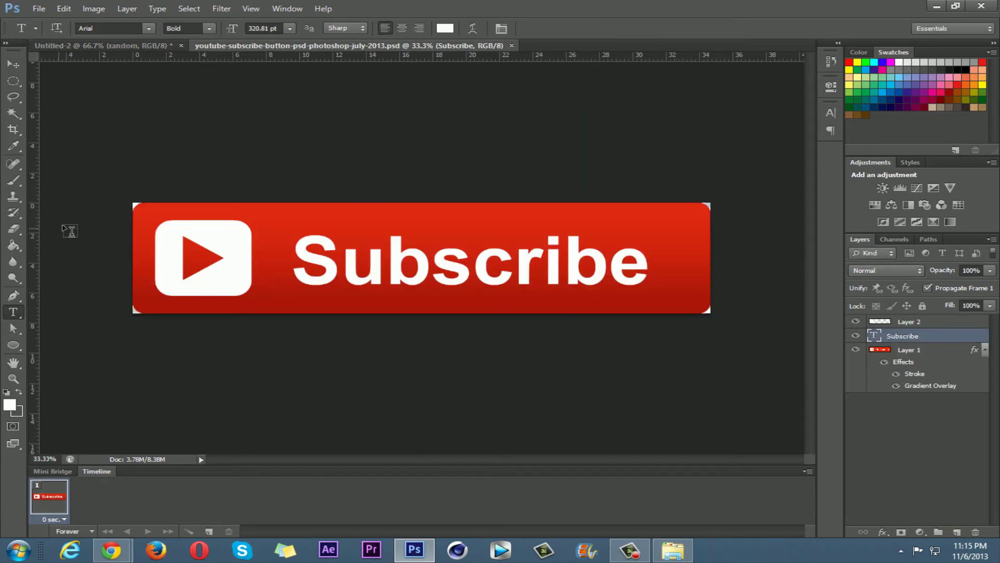
pyautogui.moveTo(302, 268); pyautogui.dragTo(651, 268)
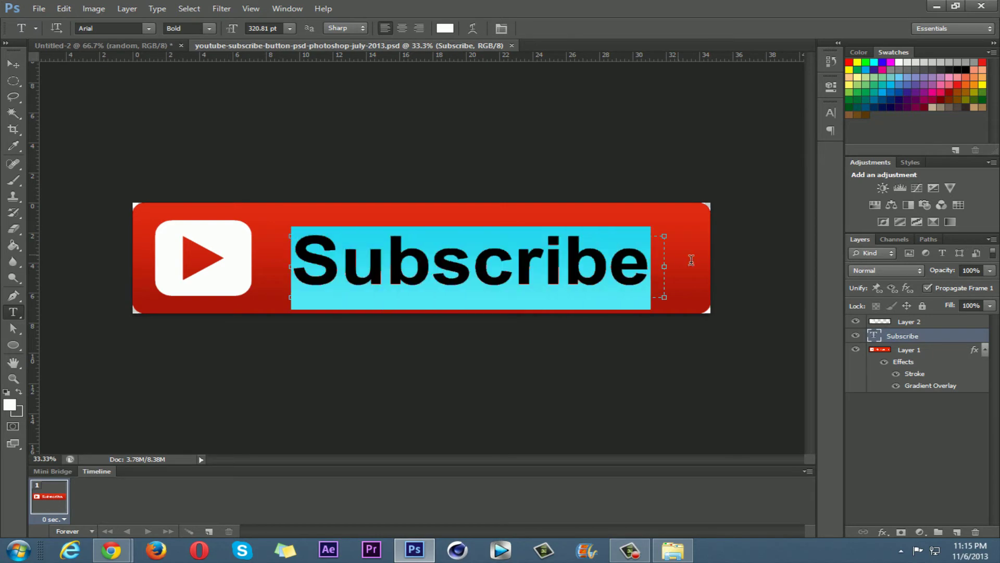
pyautogui.click(149, 28)
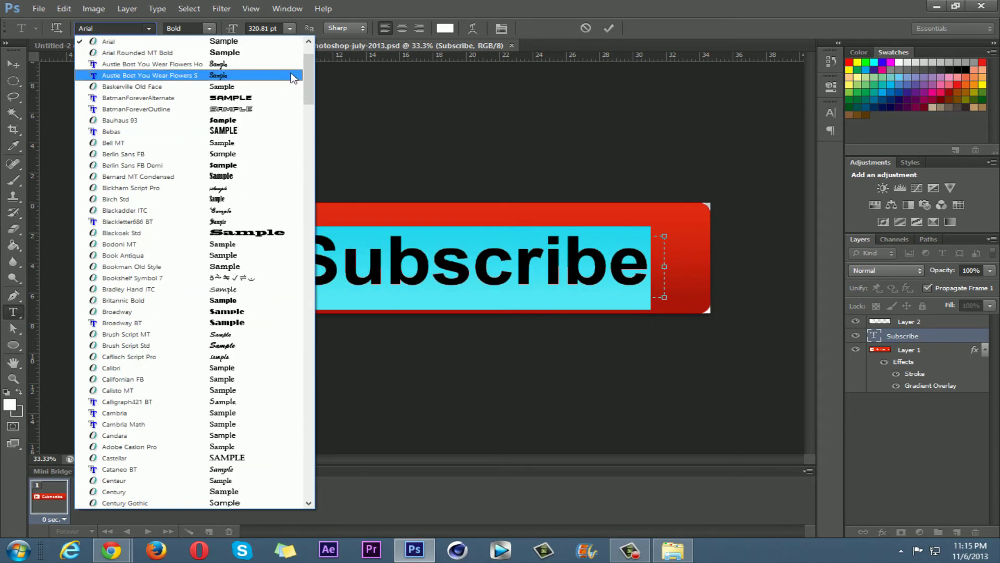
pyautogui.moveTo(307, 71); pyautogui.dragTo(316, 123)
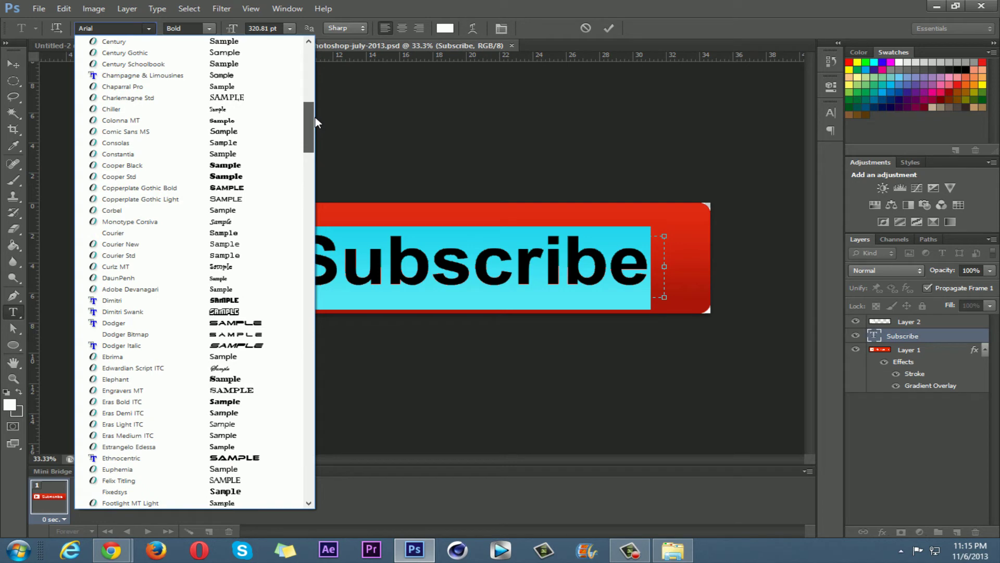
pyautogui.click(201, 458)
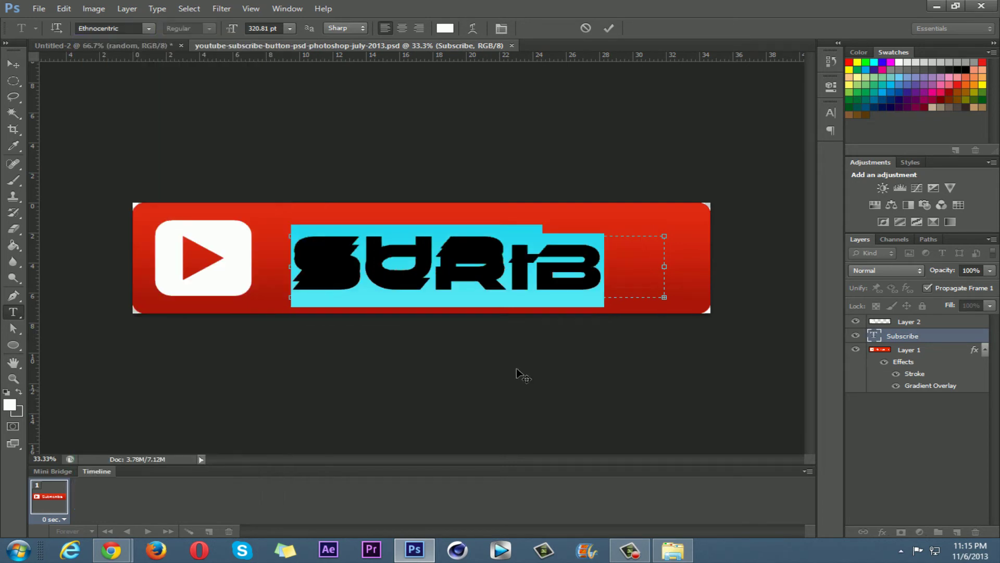
pyautogui.press('BackSpace')
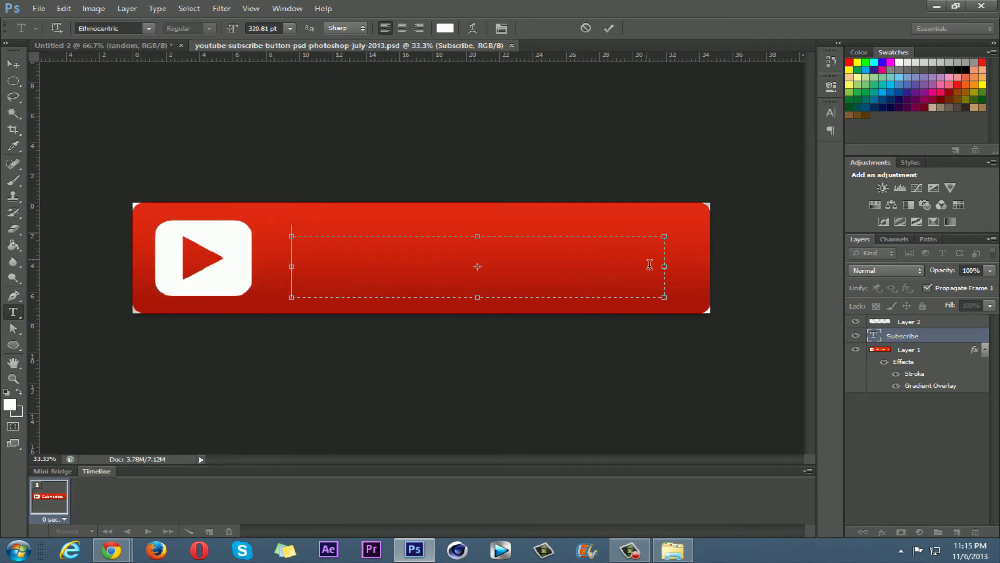
pyautogui.write('SUB')
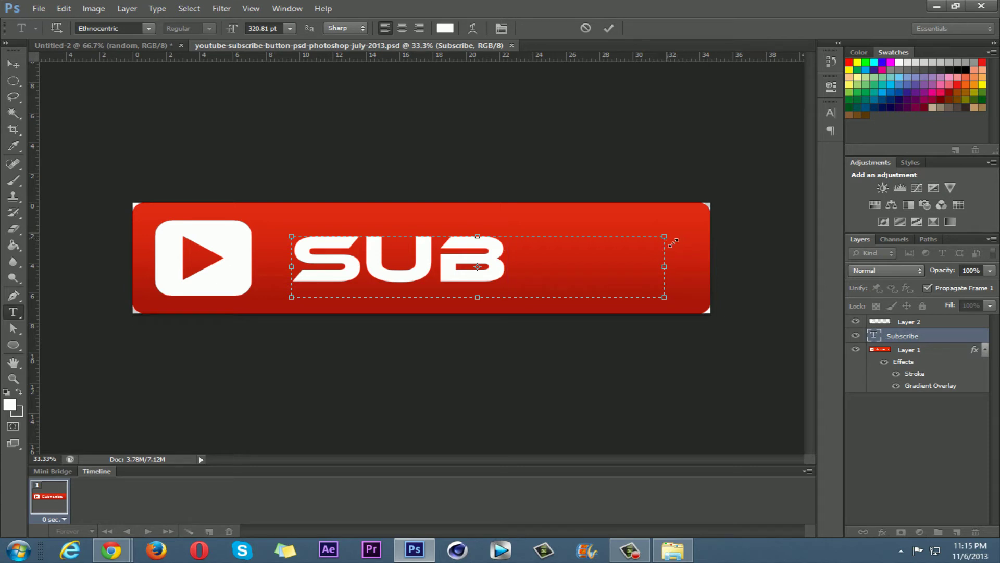
pyautogui.moveTo(667, 244); pyautogui.dragTo(554, 254)
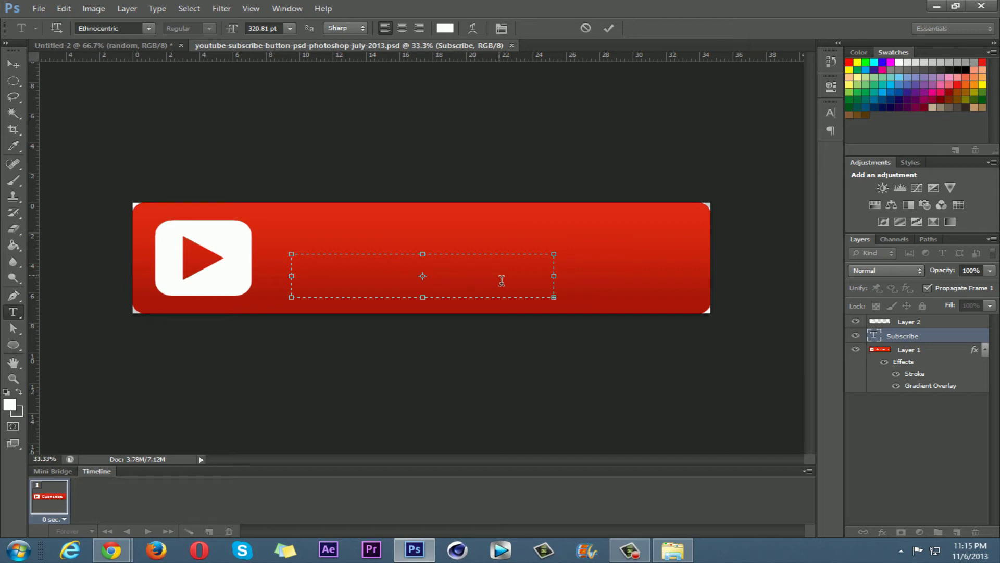
pyautogui.moveTo(476, 351); pyautogui.dragTo(519, 331)
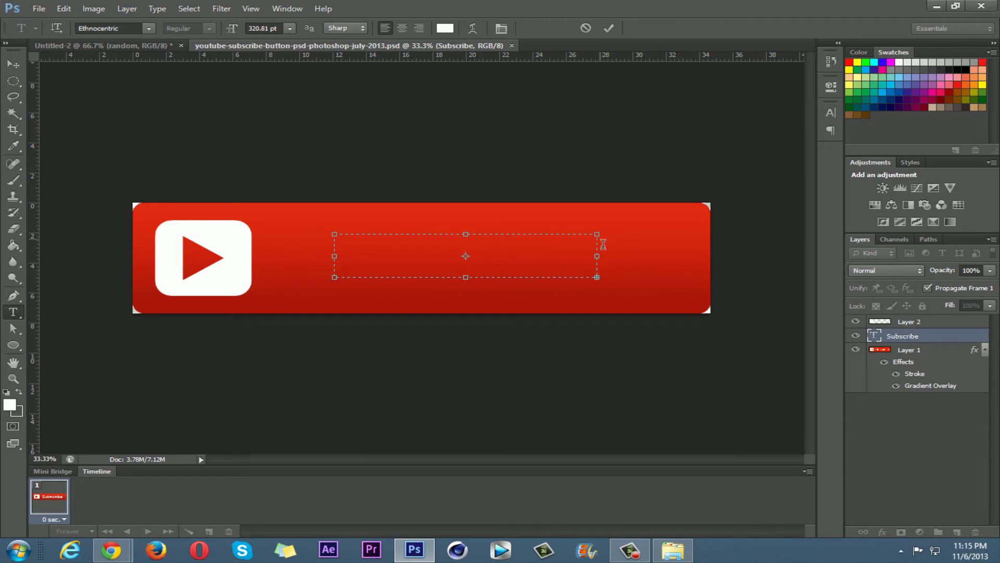
pyautogui.moveTo(607, 245); pyautogui.dragTo(712, 214)
pyautogui.write('SCRIBE')
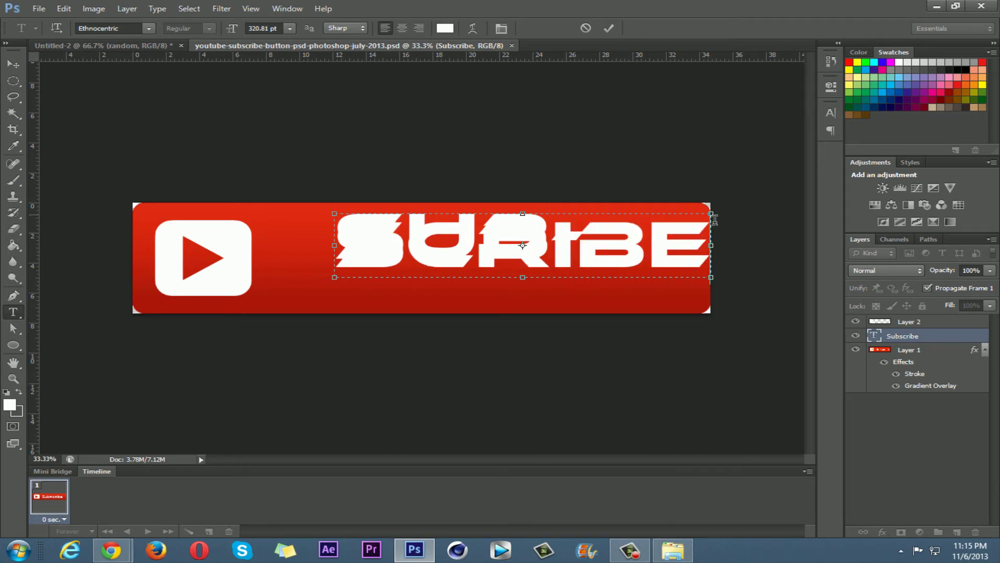
pyautogui.moveTo(714, 214); pyautogui.dragTo(875, 234)
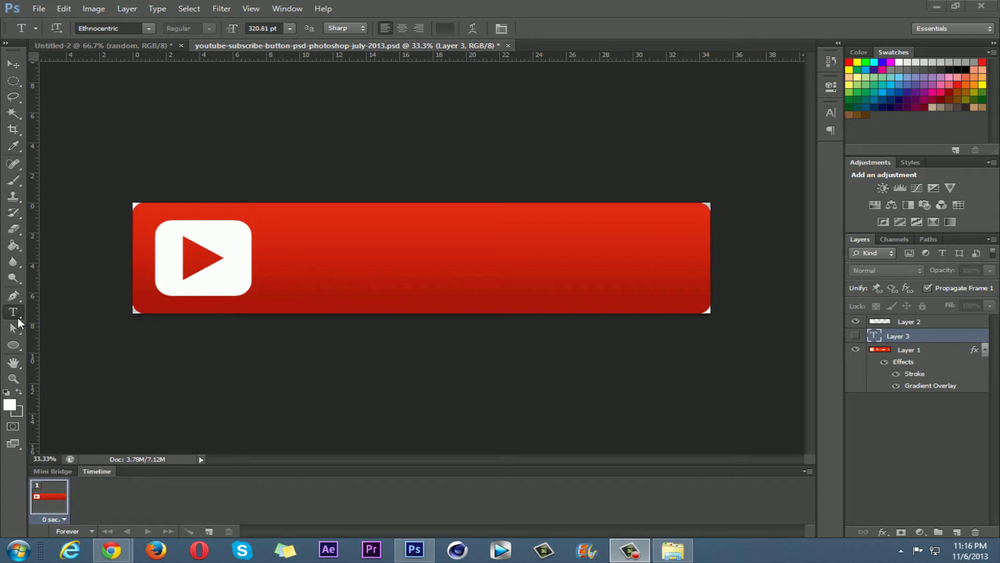
# Add a new 229 pt Ethnocentric text reading SUBSCRIBE and place it on the red button beside the play icon.
pyautogui.click(306, 256)
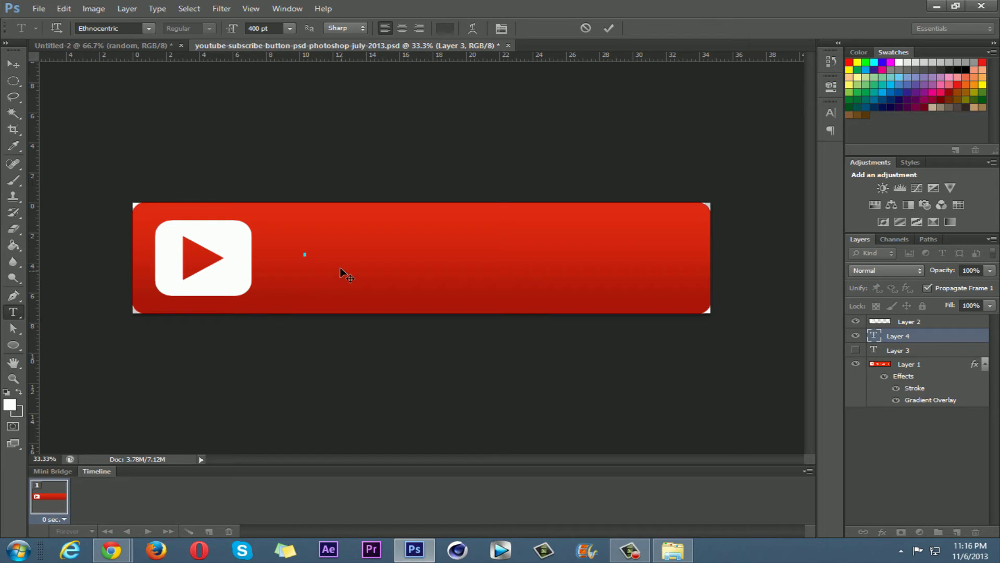
pyautogui.moveTo(239, 29); pyautogui.dragTo(220, 30)
pyautogui.write('SUV')
pyautogui.press('BackSpace')
pyautogui.write('B')
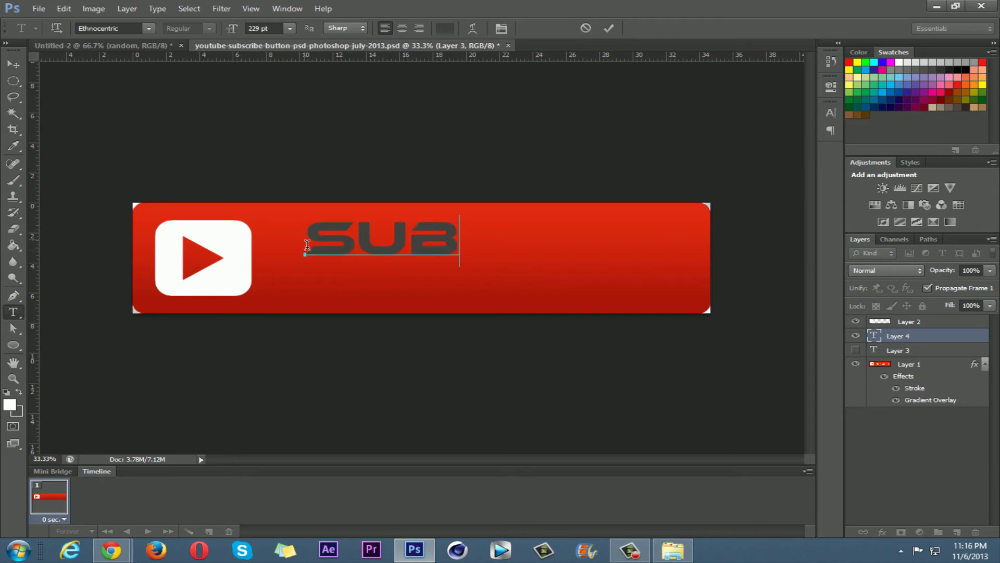
pyautogui.write('SCRI')
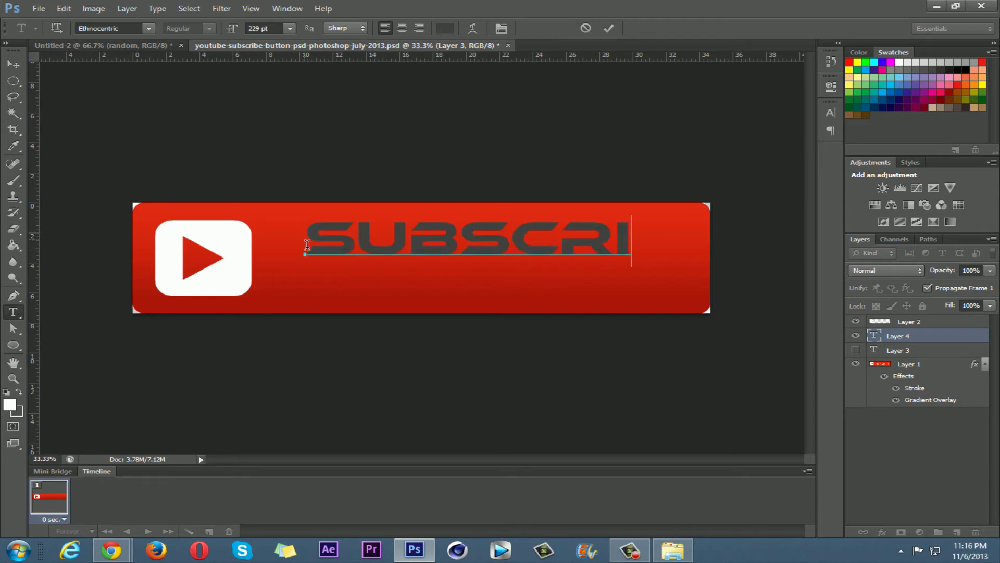
pyautogui.write('BE')
pyautogui.moveTo(509, 360); pyautogui.dragTo(487, 377)
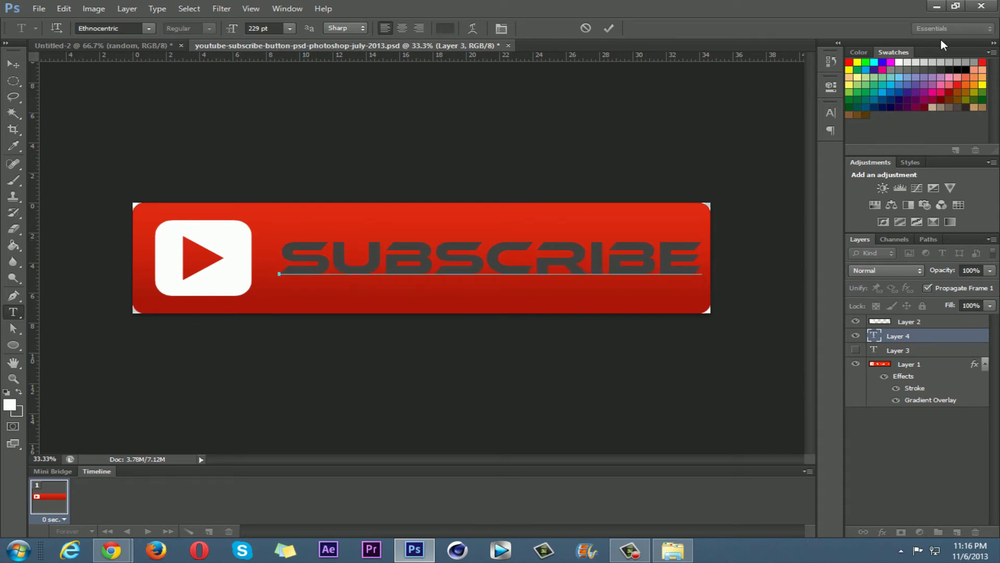
# Recolour the whole SUBSCRIBE text white.
pyautogui.moveTo(708, 272); pyautogui.dragTo(210, 232)
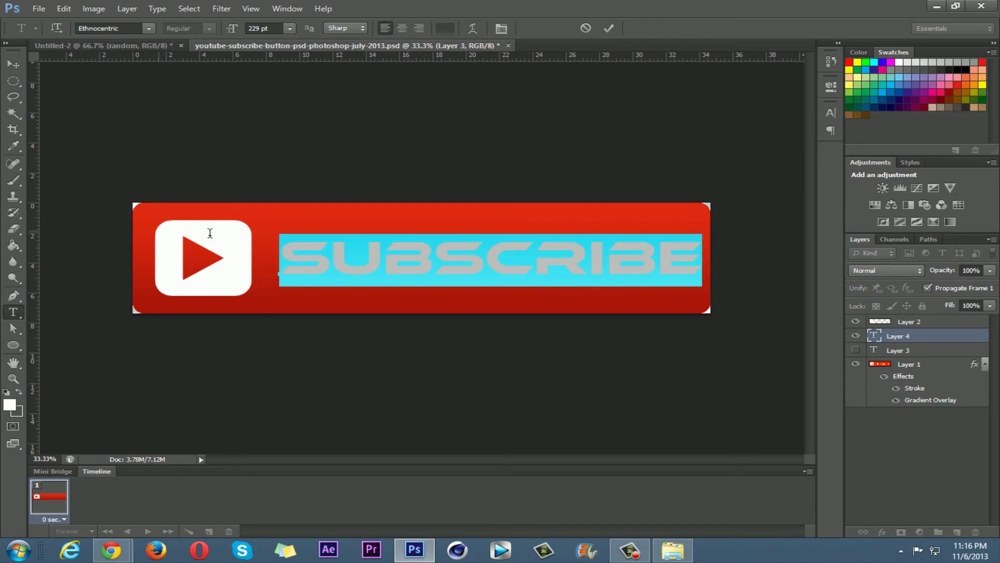
pyautogui.click(902, 64)
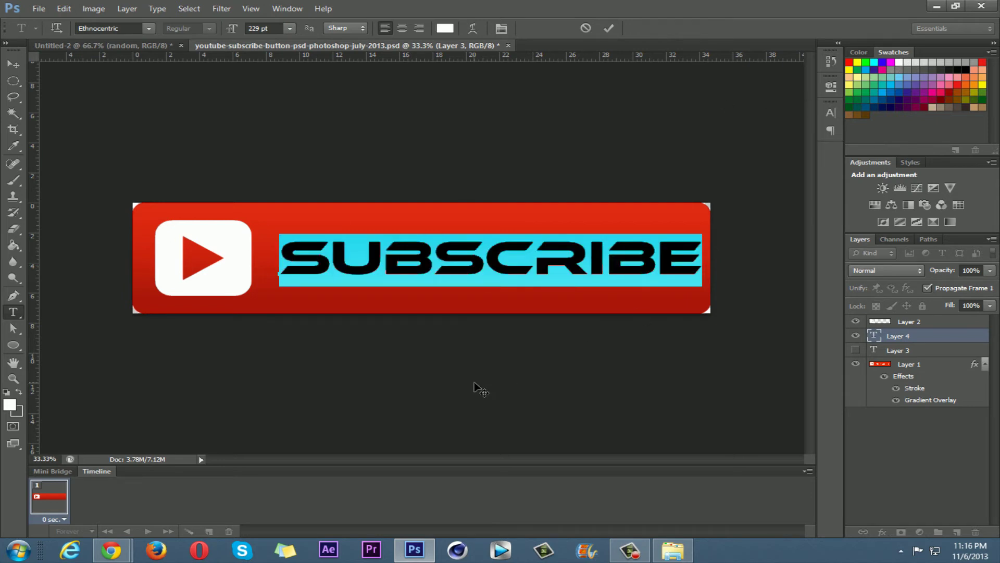
pyautogui.click(525, 275)
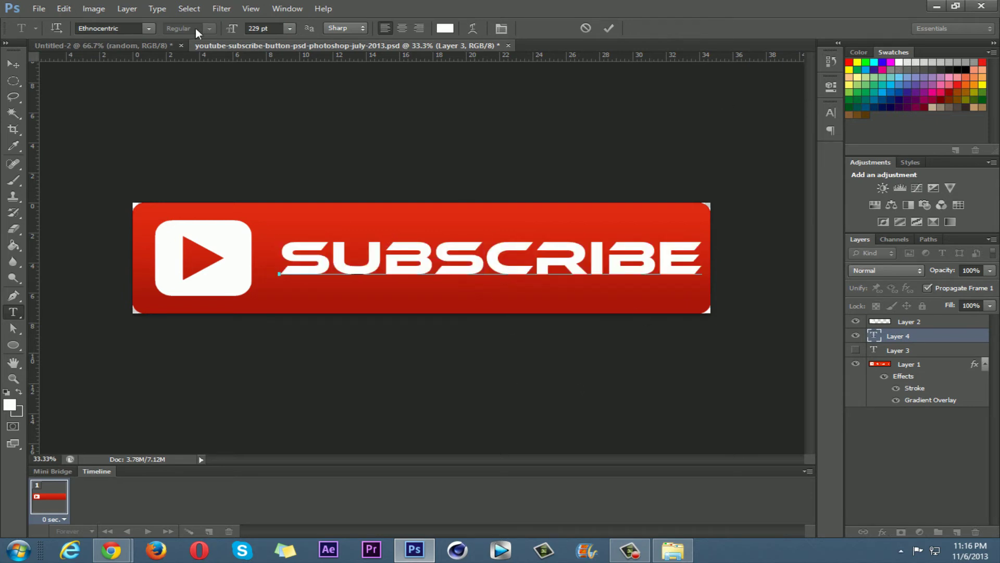
# Select Layer 1, the subscribe text layer and Layer 2 together, and copy them into the Untitled-2 document.
pyautogui.click(912, 362)
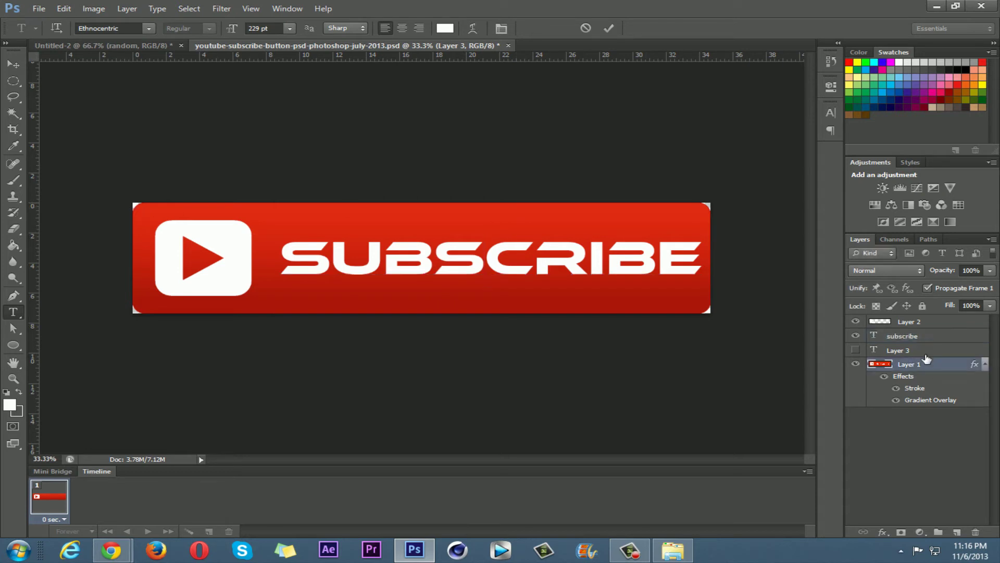
pyautogui.keyDown('shift'); pyautogui.click(920, 350); pyautogui.keyUp('shift')
pyautogui.keyDown('ctrl'); pyautogui.click(909, 352); pyautogui.keyUp('ctrl')
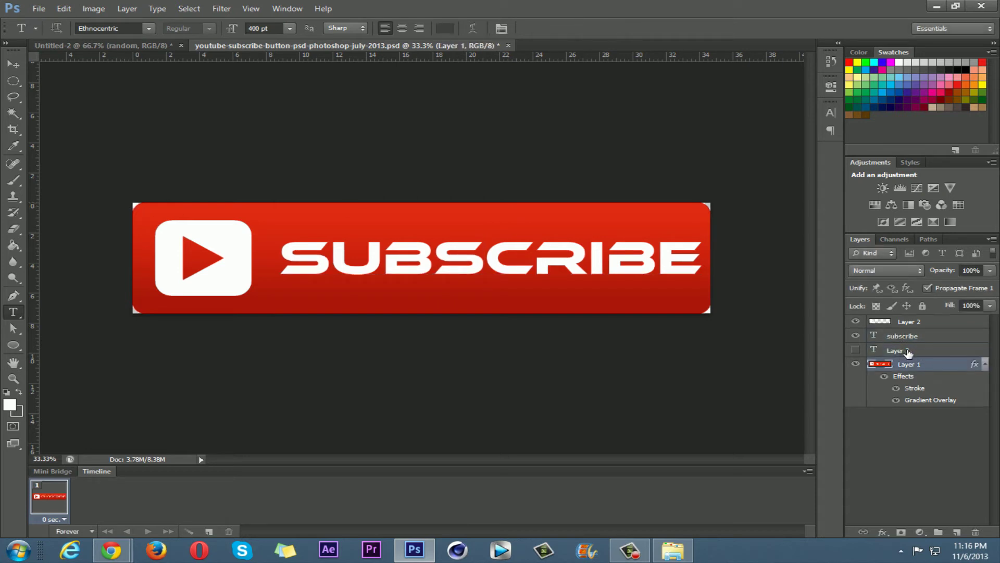
pyautogui.keyDown('ctrl'); pyautogui.click(923, 336); pyautogui.keyUp('ctrl')
pyautogui.keyDown('ctrl'); pyautogui.click(925, 322); pyautogui.keyUp('ctrl')
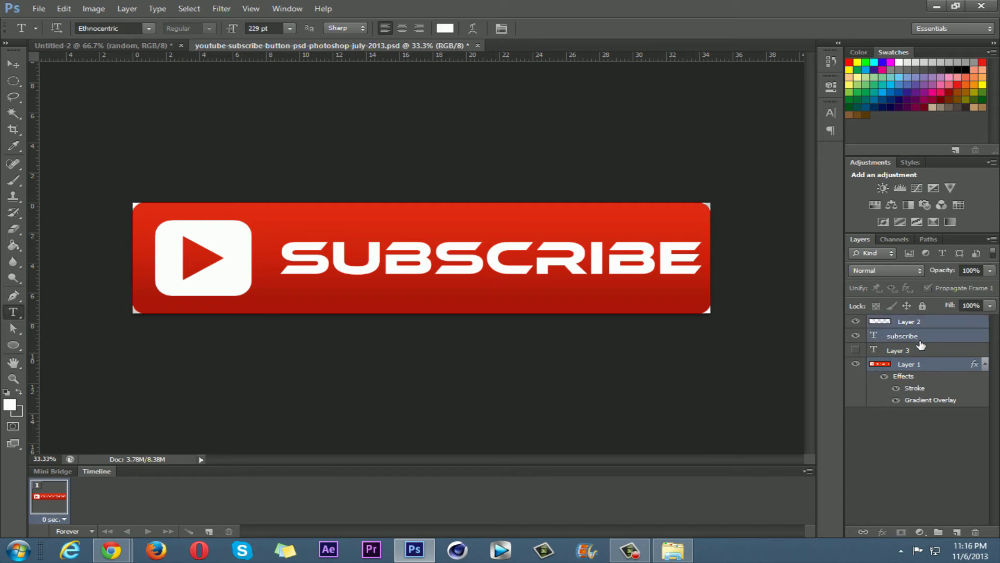
pyautogui.moveTo(920, 345); pyautogui.dragTo(948, 343)
pyautogui.click(13, 64)
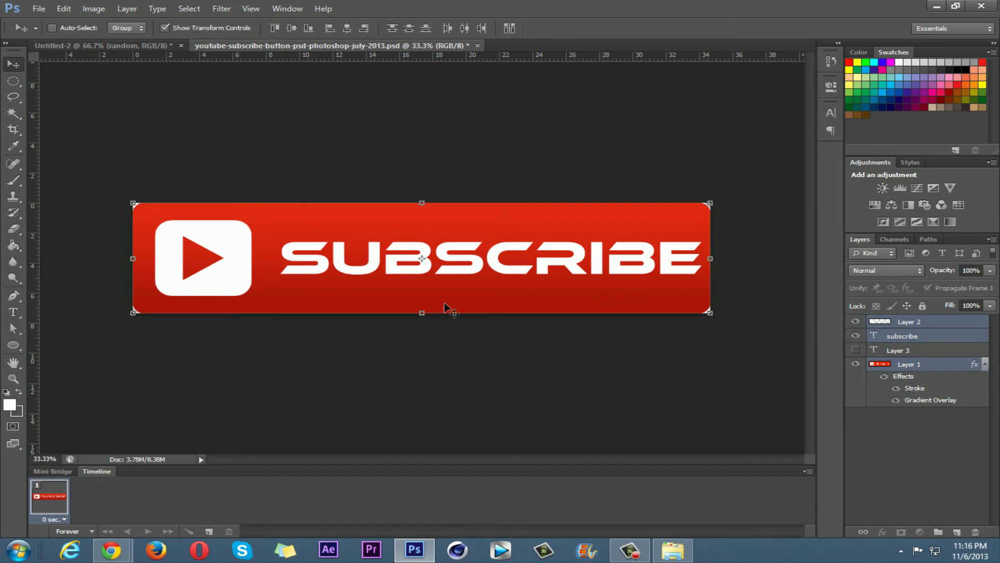
pyautogui.moveTo(547, 362); pyautogui.dragTo(451, 285)
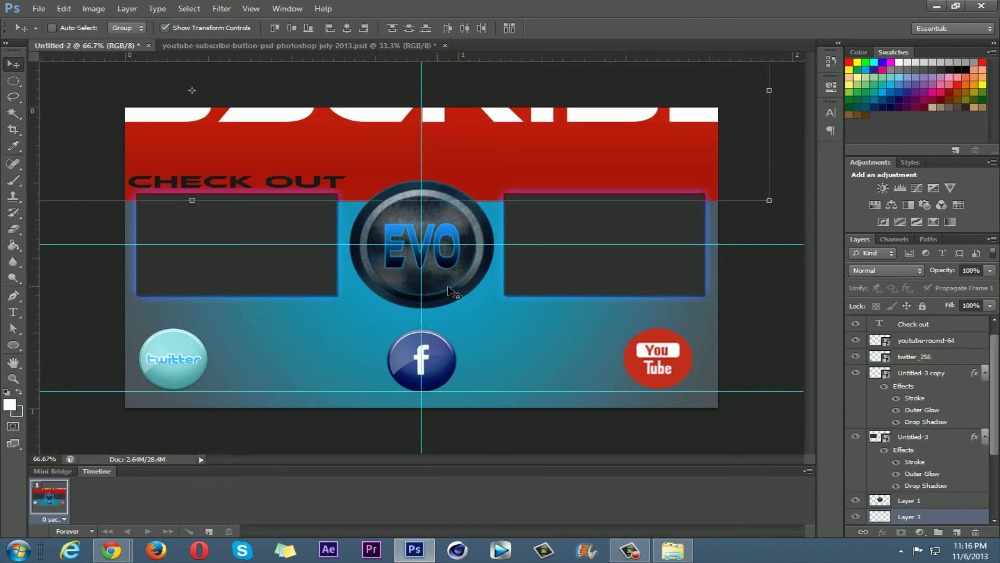
# Scale the subscribe button proportionally to about 22.6% and place it above the EVO logo near the canvas's upper edge.
pyautogui.moveTo(568, 277); pyautogui.dragTo(420, 417)
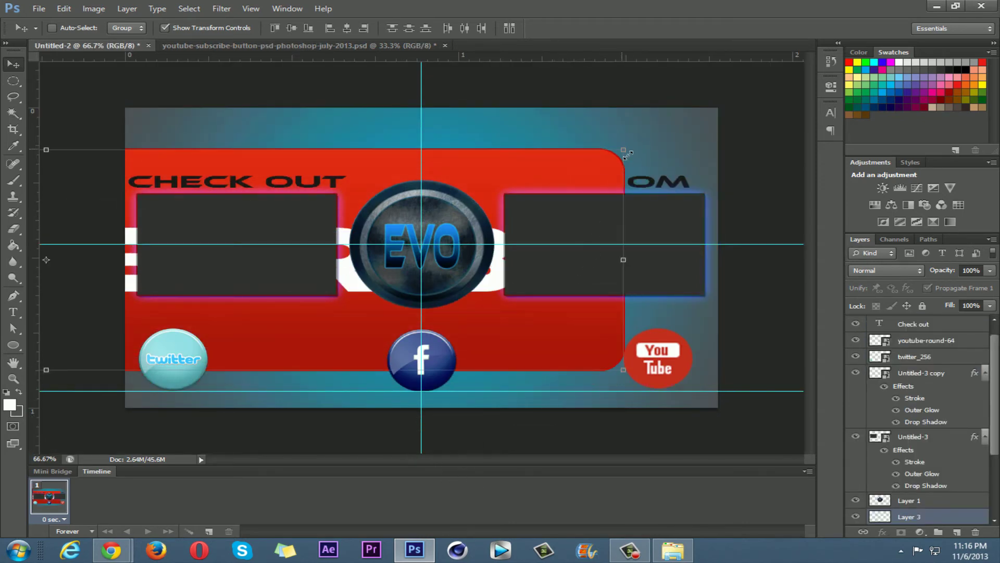
pyautogui.moveTo(628, 154); pyautogui.dragTo(252, 225)
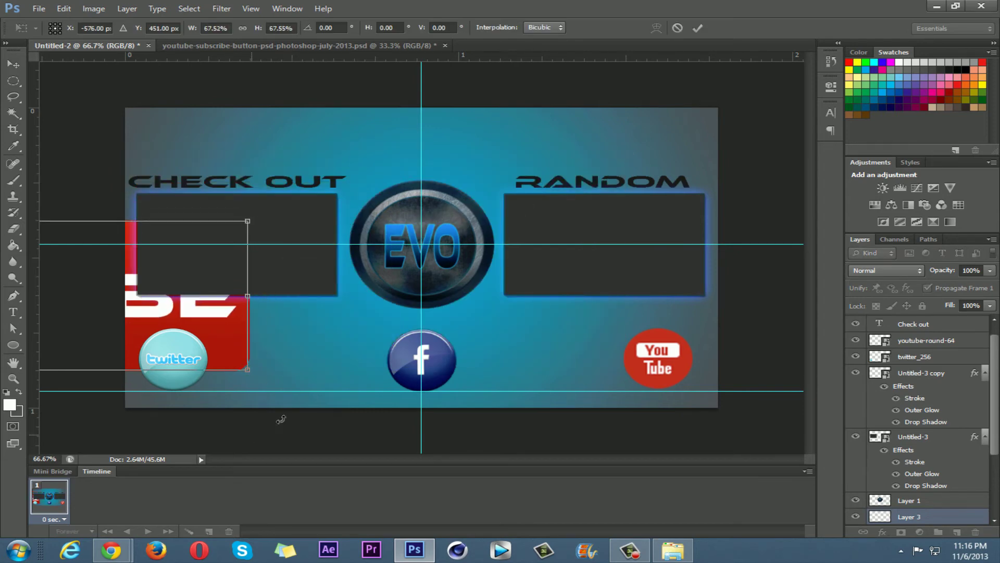
pyautogui.moveTo(281, 419); pyautogui.dragTo(250, 436)
pyautogui.moveTo(252, 224); pyautogui.dragTo(169, 237)
pyautogui.moveTo(155, 345); pyautogui.dragTo(699, 201)
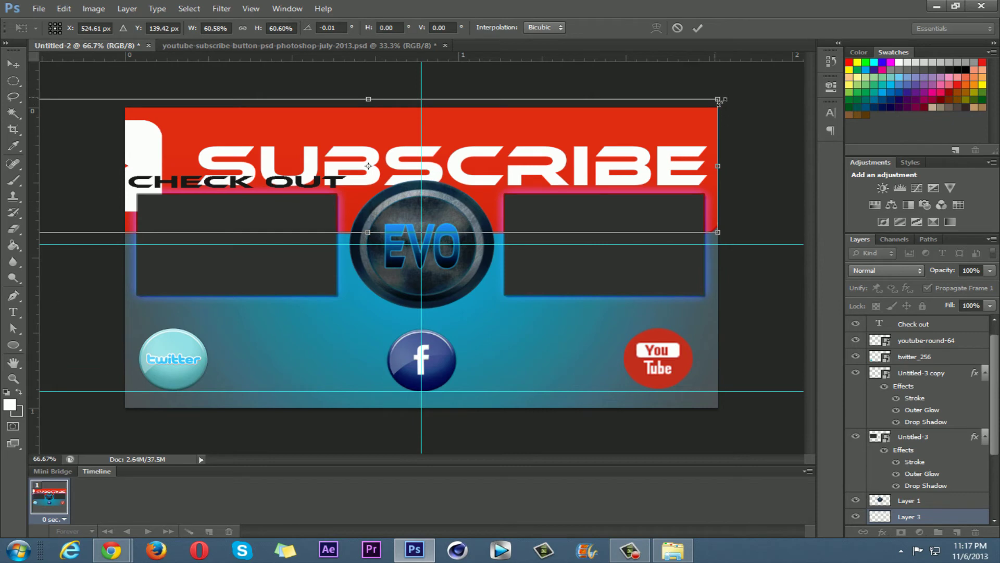
pyautogui.moveTo(719, 101); pyautogui.dragTo(302, 180)
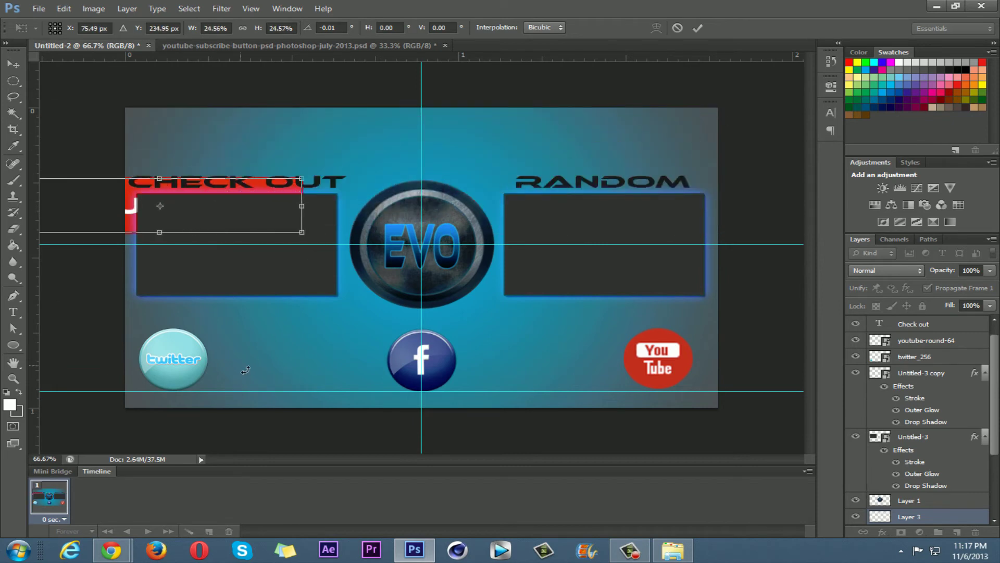
pyautogui.moveTo(238, 218); pyautogui.dragTo(496, 151)
pyautogui.moveTo(569, 120); pyautogui.dragTo(546, 124)
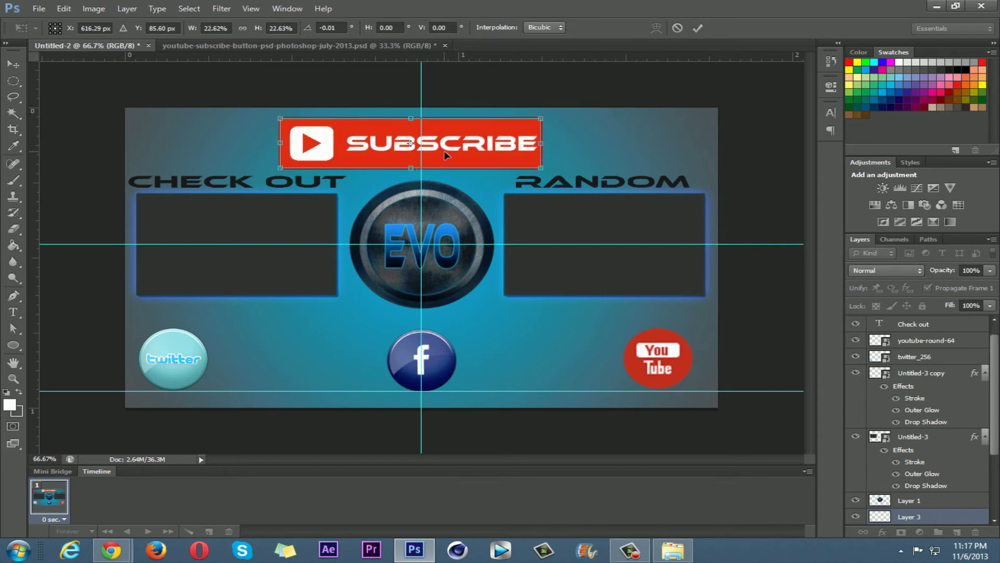